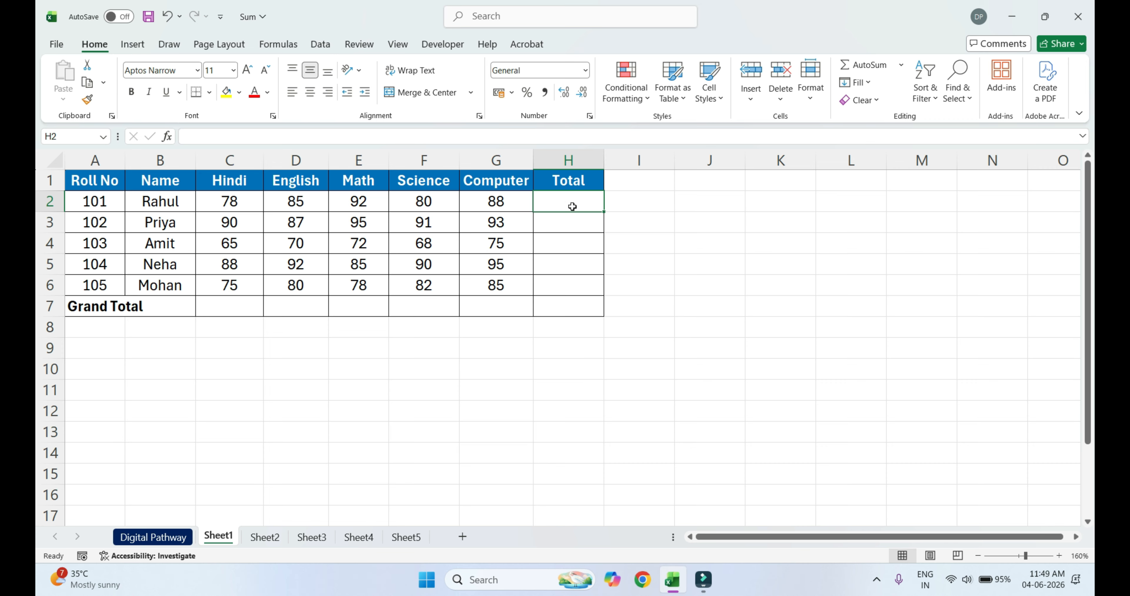
# Total Roll No 101's marks in H2 with =SUM(C2,D2,E2,F2,G2), listing each subject cell as a separate argument.
pyautogui.write('=sum')
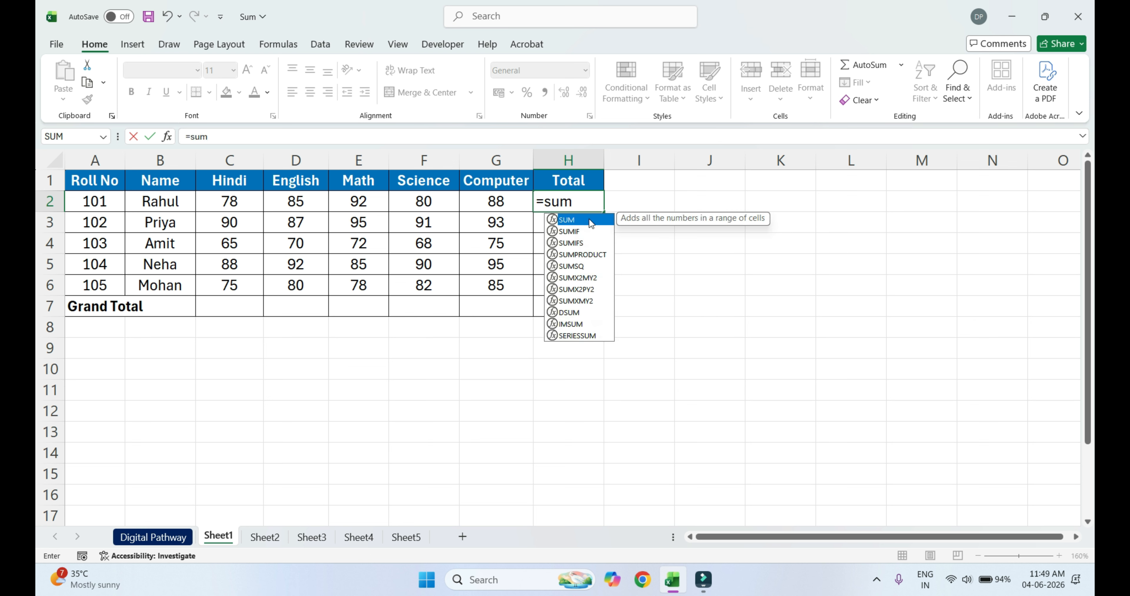
pyautogui.doubleClick(591, 224)
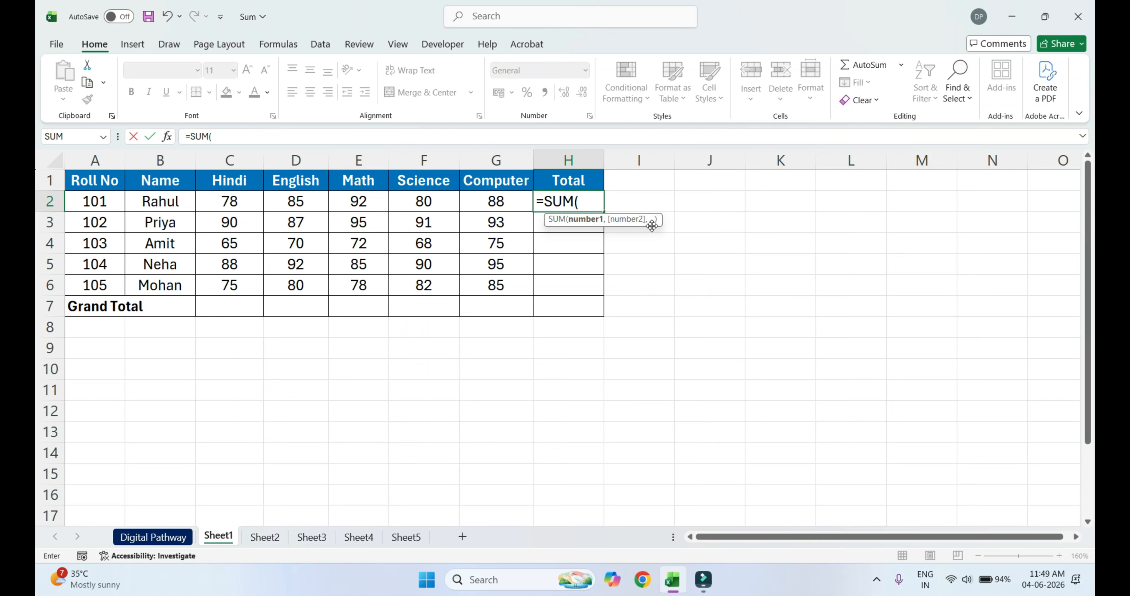
pyautogui.click(592, 201)
pyautogui.click(229, 203)
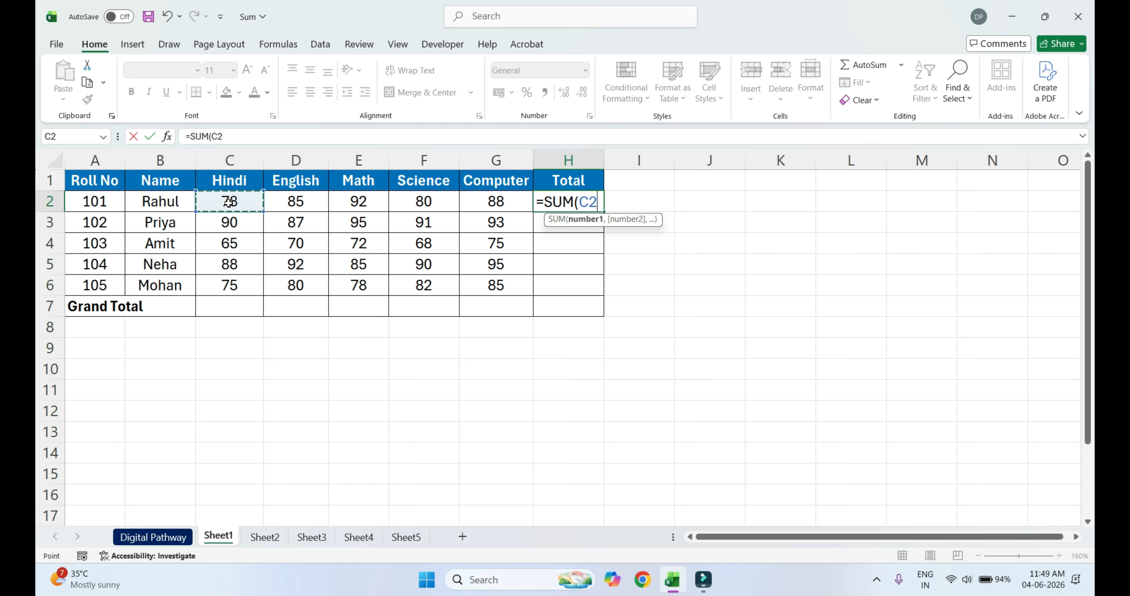
pyautogui.write(',')
pyautogui.click(311, 202)
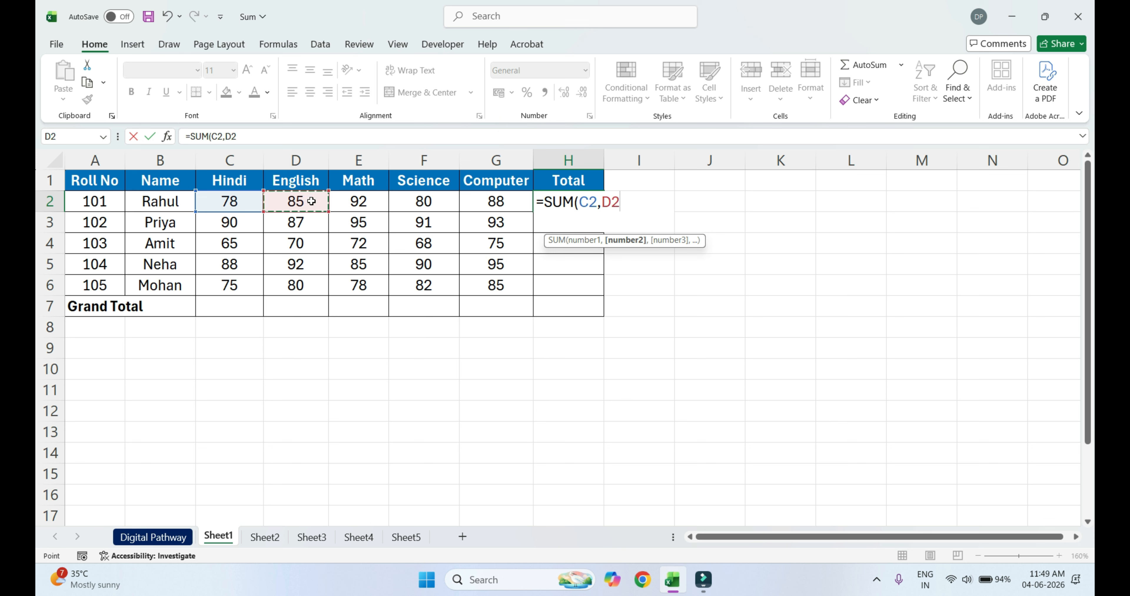
pyautogui.write(',')
pyautogui.click(359, 201)
pyautogui.write(',')
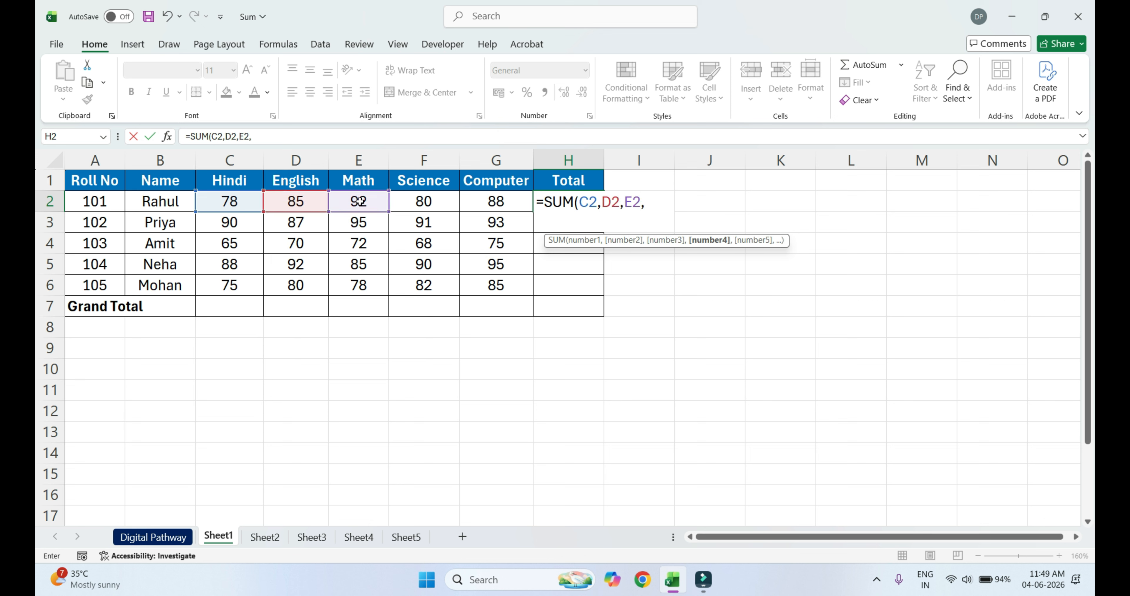
pyautogui.click(400, 204)
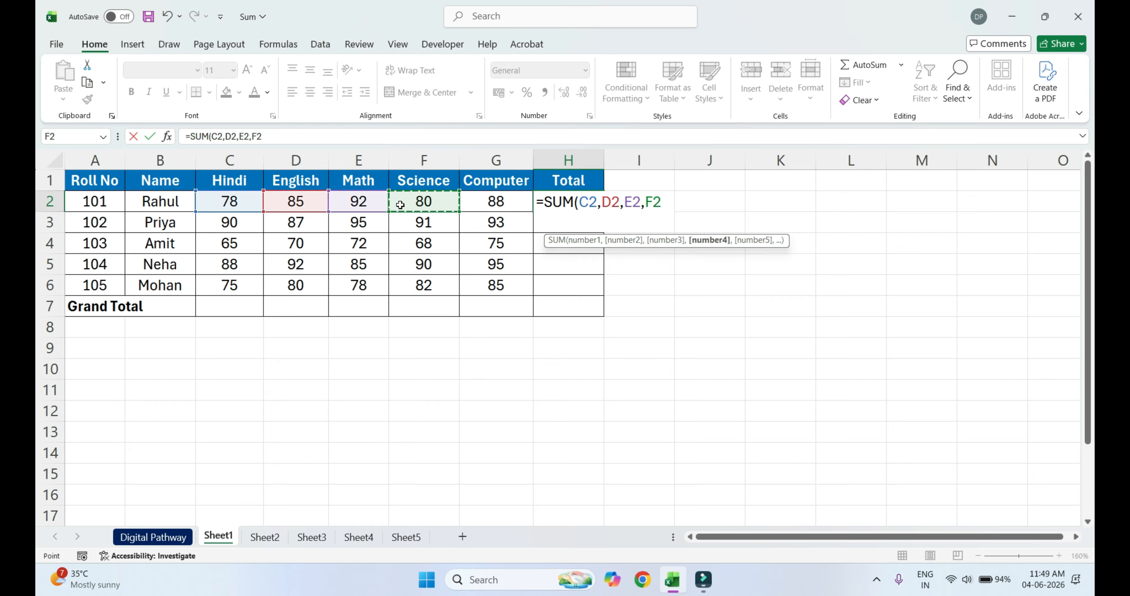
pyautogui.write(',')
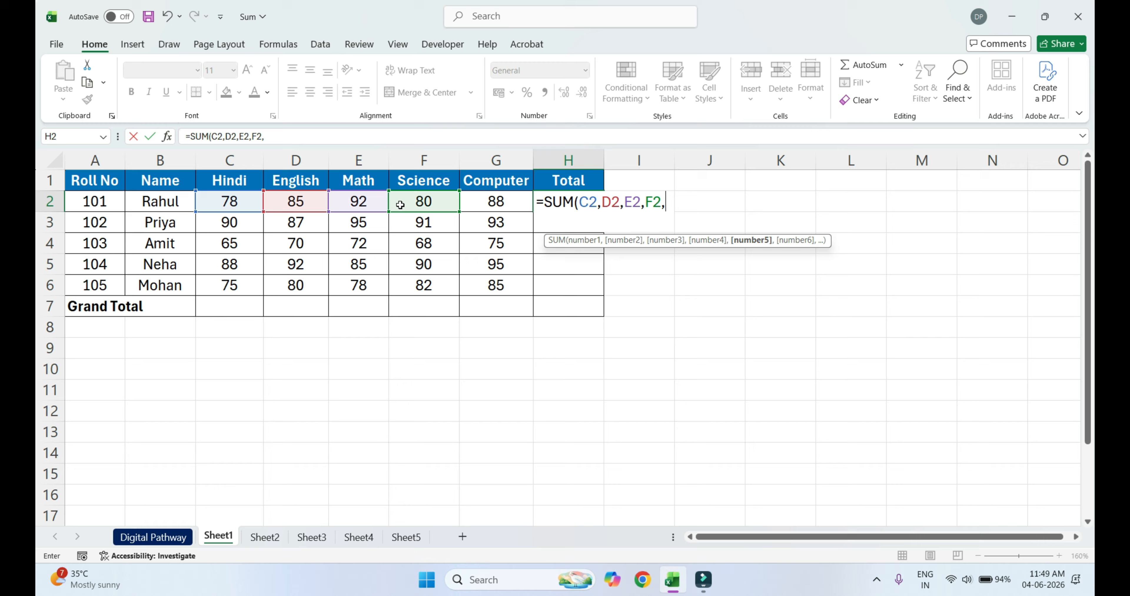
pyautogui.click(490, 201)
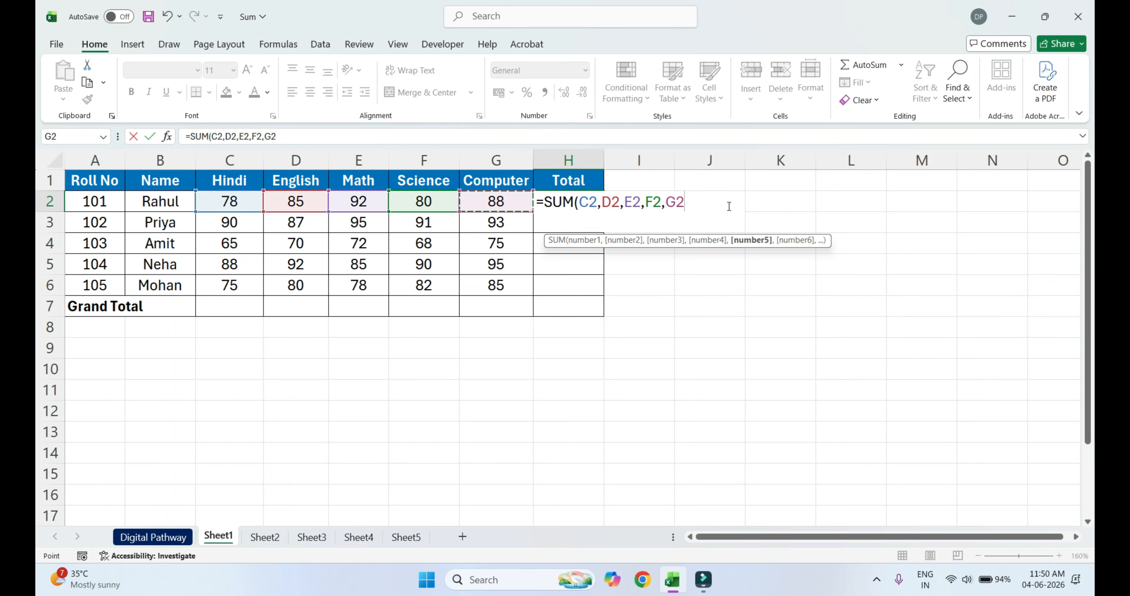
pyautogui.write(')')
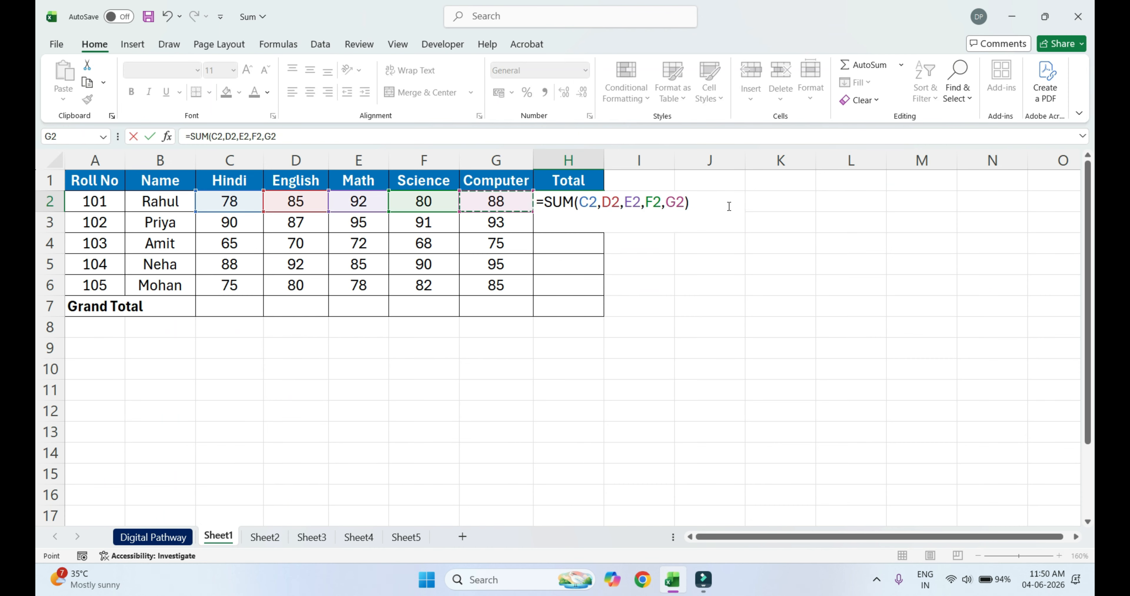
pyautogui.press('Return')
pyautogui.click(567, 206)
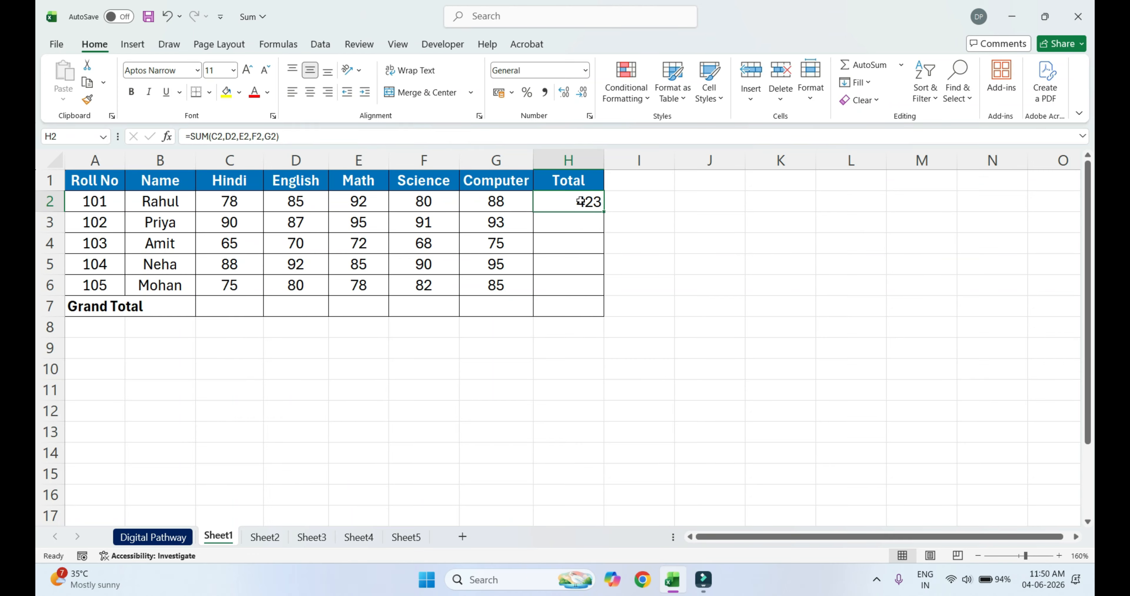
# Total Roll No 102's marks in H3 using the range formula =SUM(C3:G3).
pyautogui.click(569, 227)
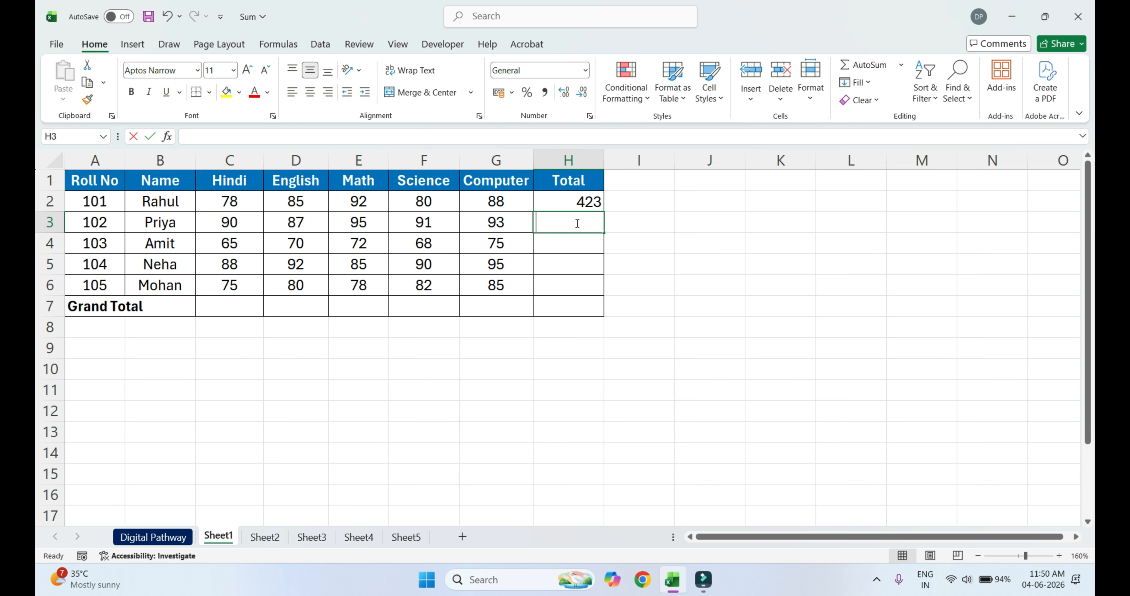
pyautogui.write('=sum')
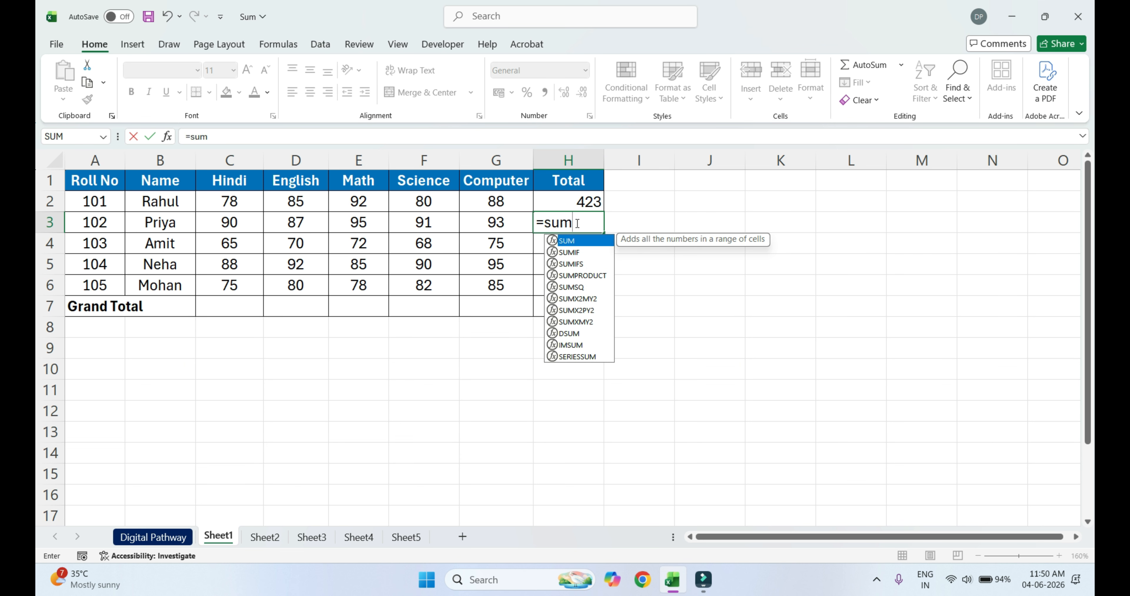
pyautogui.press('Tab')
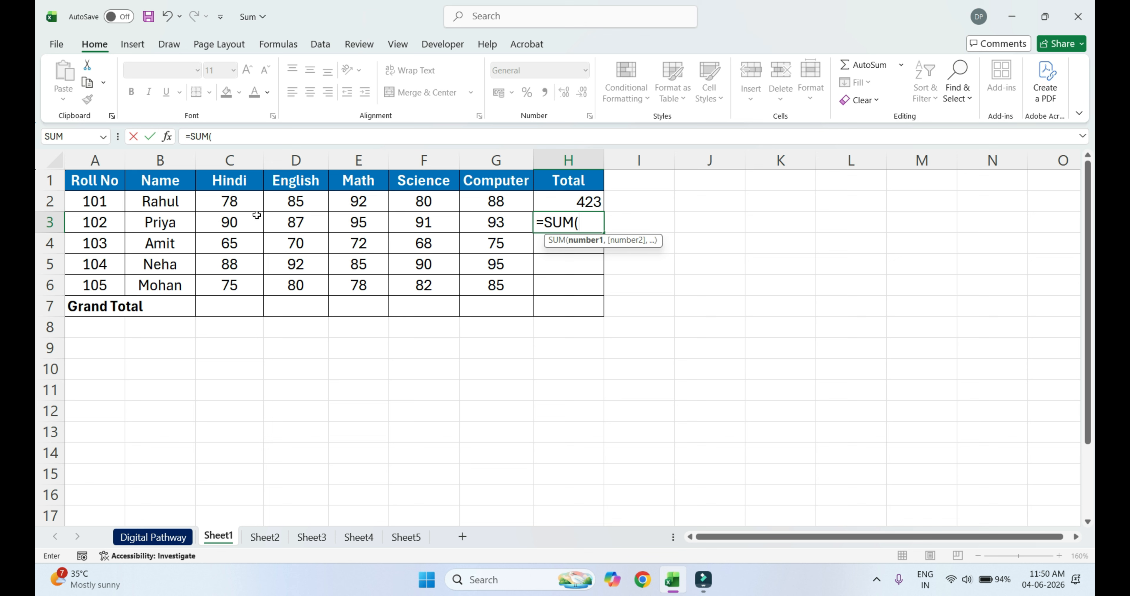
pyautogui.moveTo(235, 226); pyautogui.dragTo(488, 226)
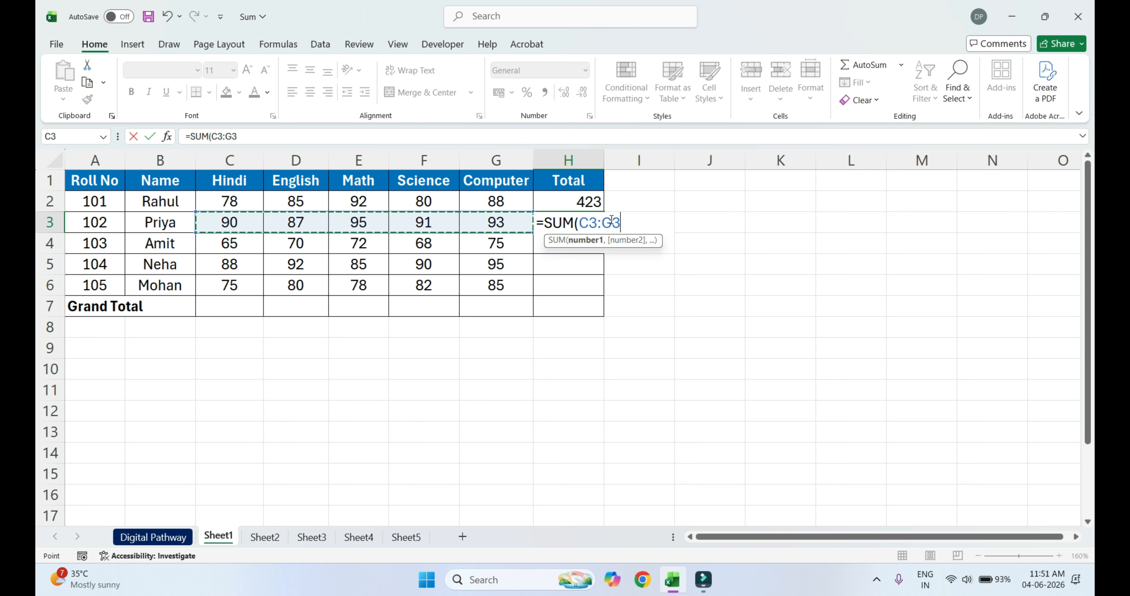
pyautogui.click(632, 224)
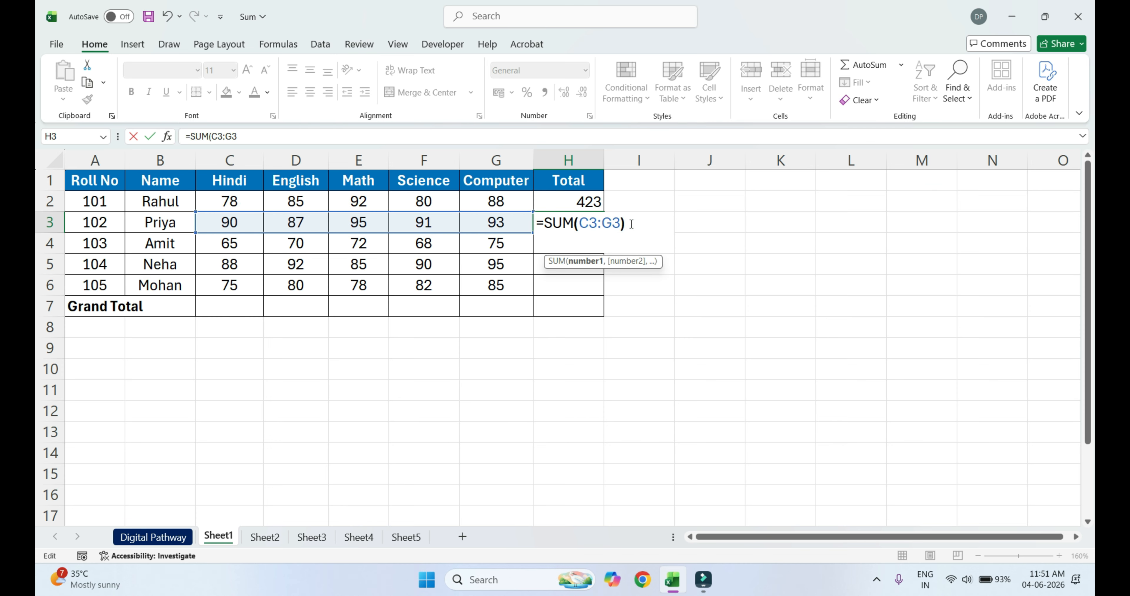
pyautogui.write(')')
pyautogui.press('Return')
pyautogui.click(566, 224)
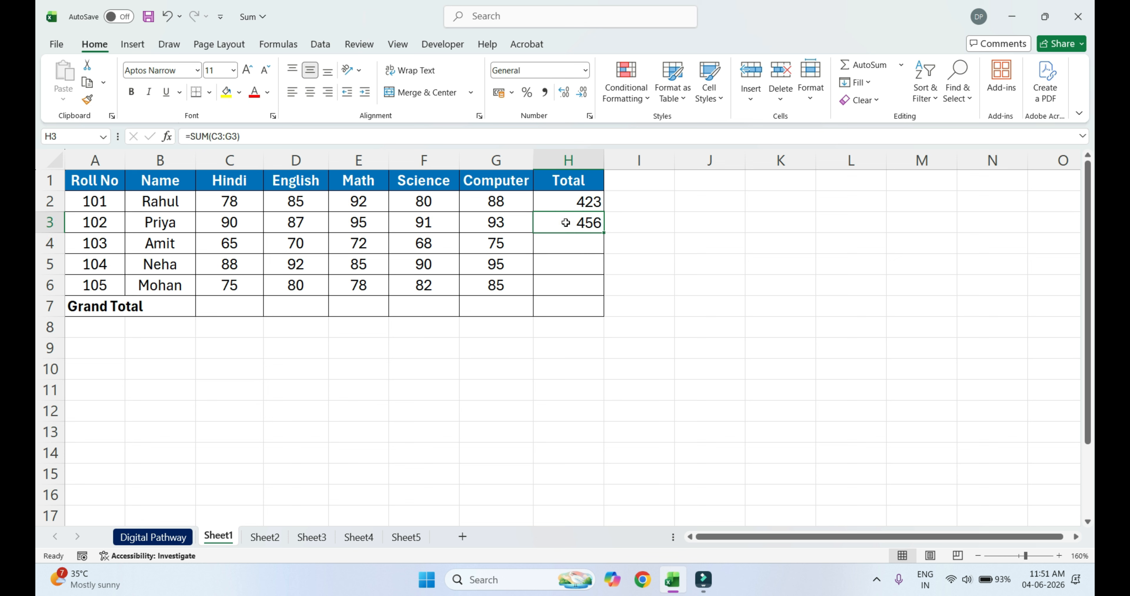
# Total Roll No 103's marks in H4 with the addition formula =C4+D4+E4+F4+G4.
pyautogui.click(572, 247)
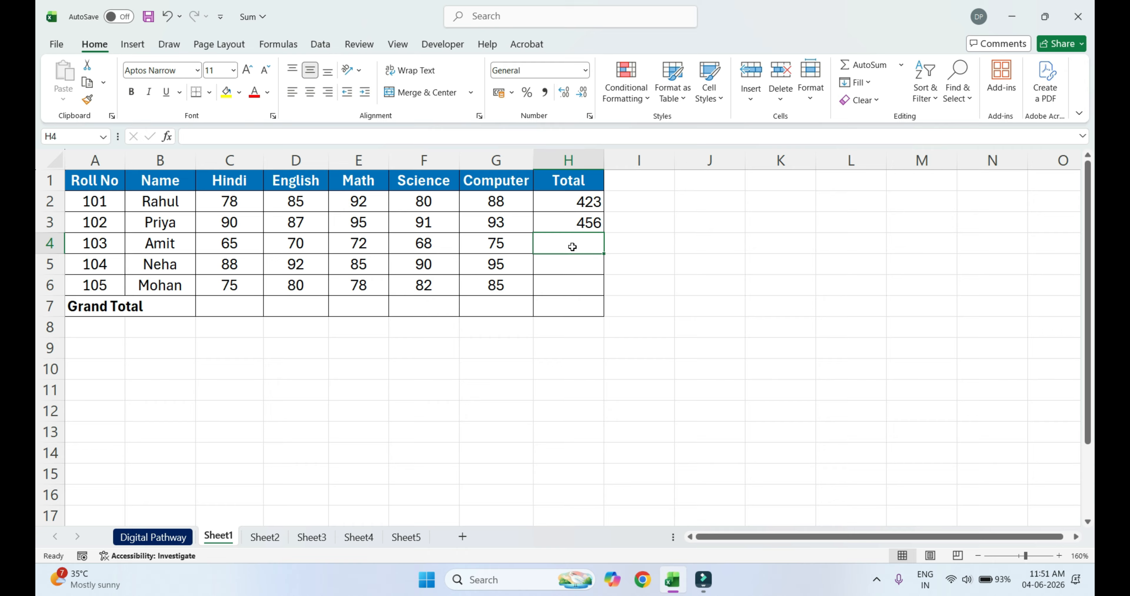
pyautogui.write('=')
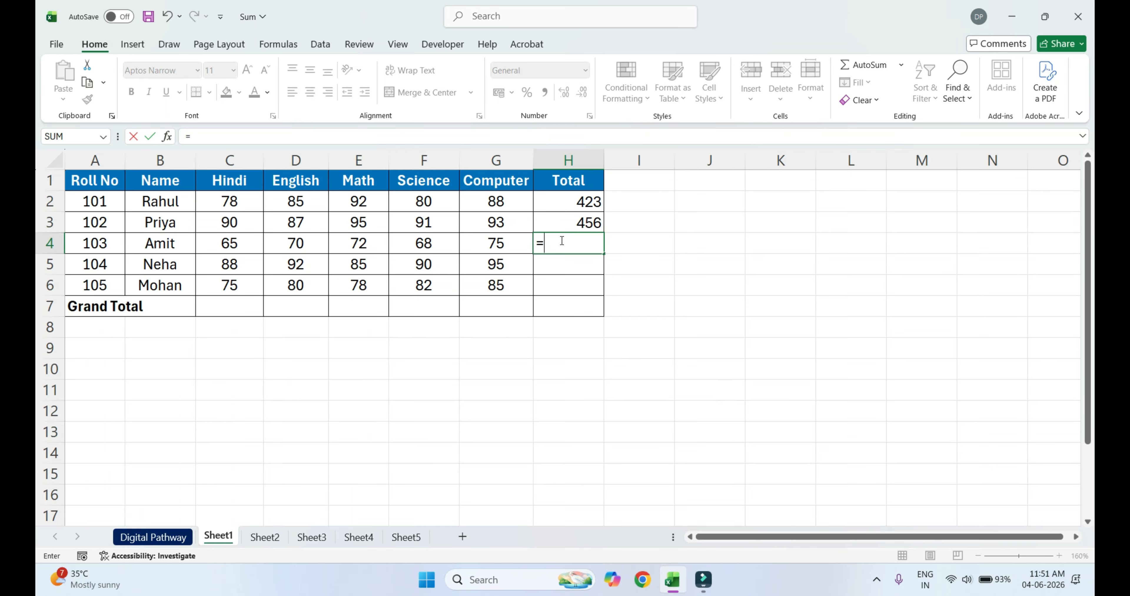
pyautogui.click(243, 245)
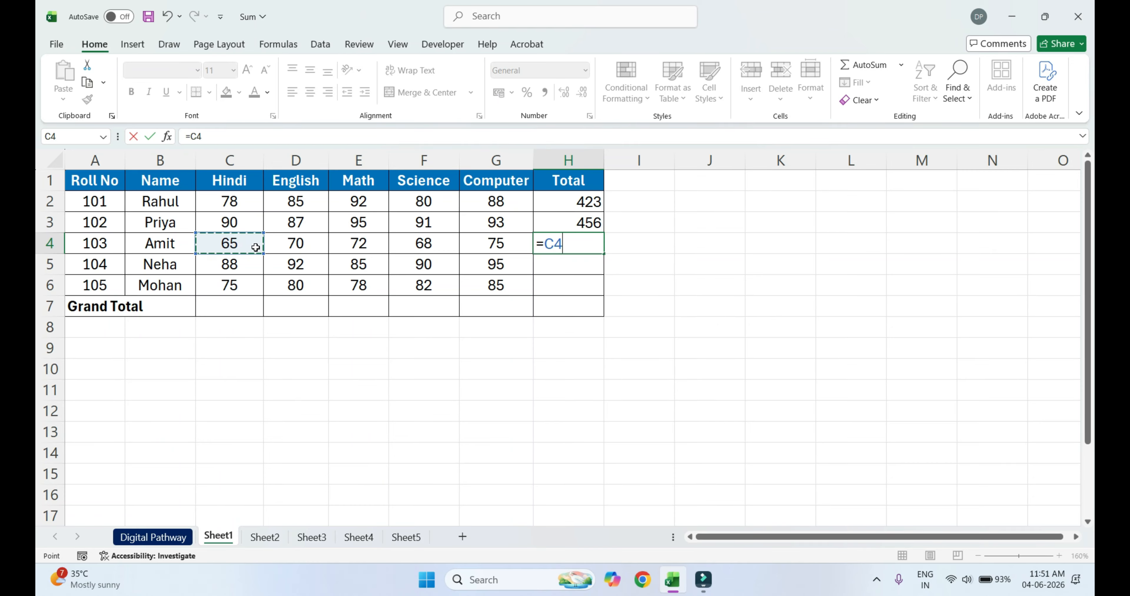
pyautogui.write('+')
pyautogui.click(309, 243)
pyautogui.write('+')
pyautogui.click(362, 245)
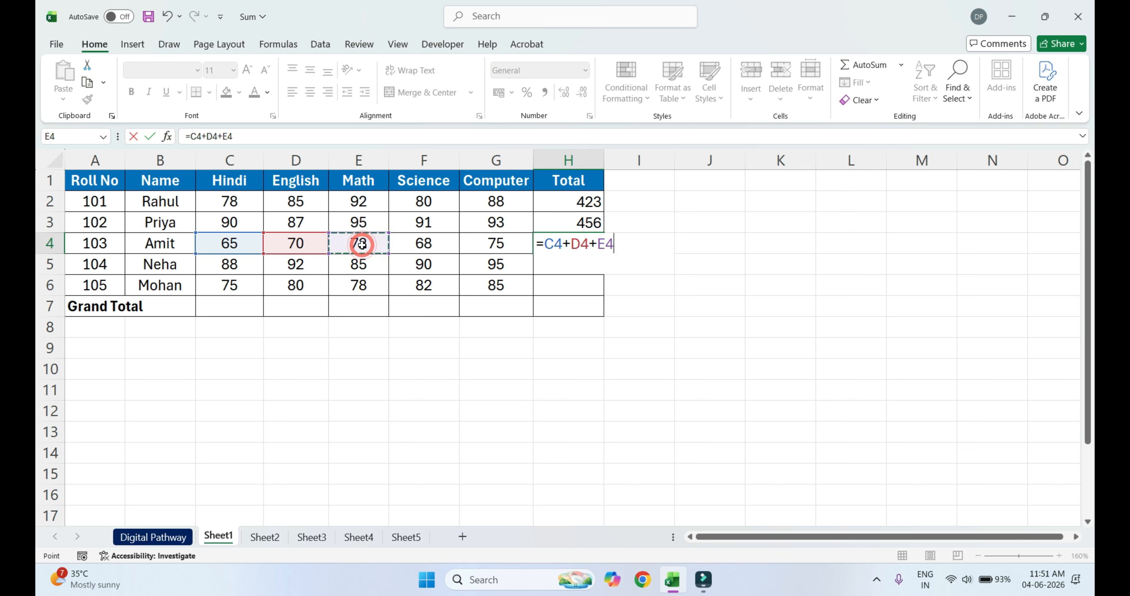
pyautogui.write('+')
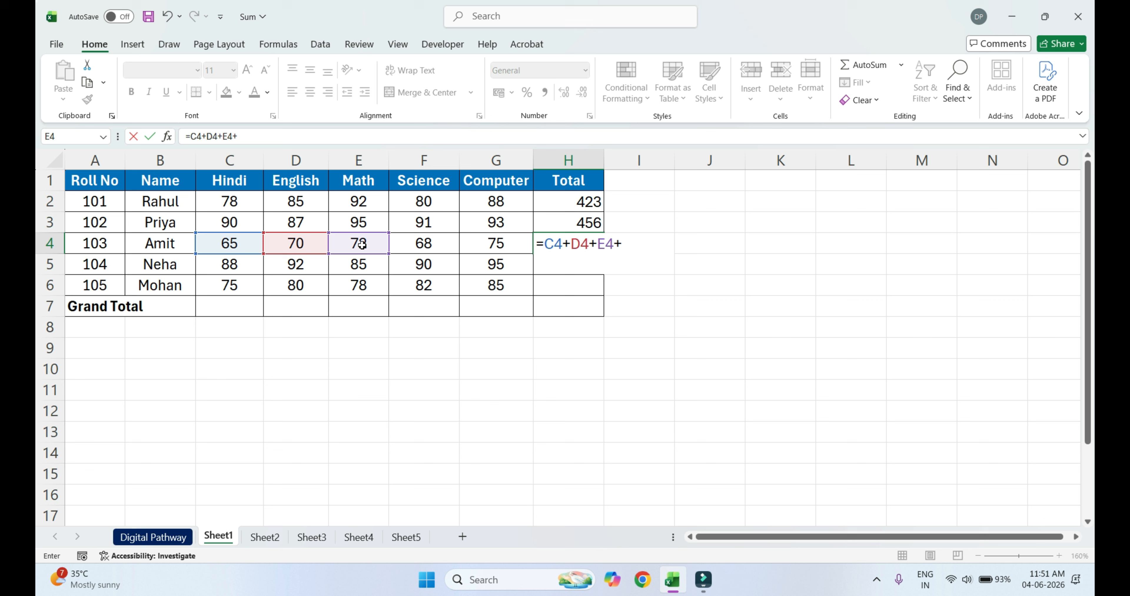
pyautogui.click(432, 244)
pyautogui.write('+')
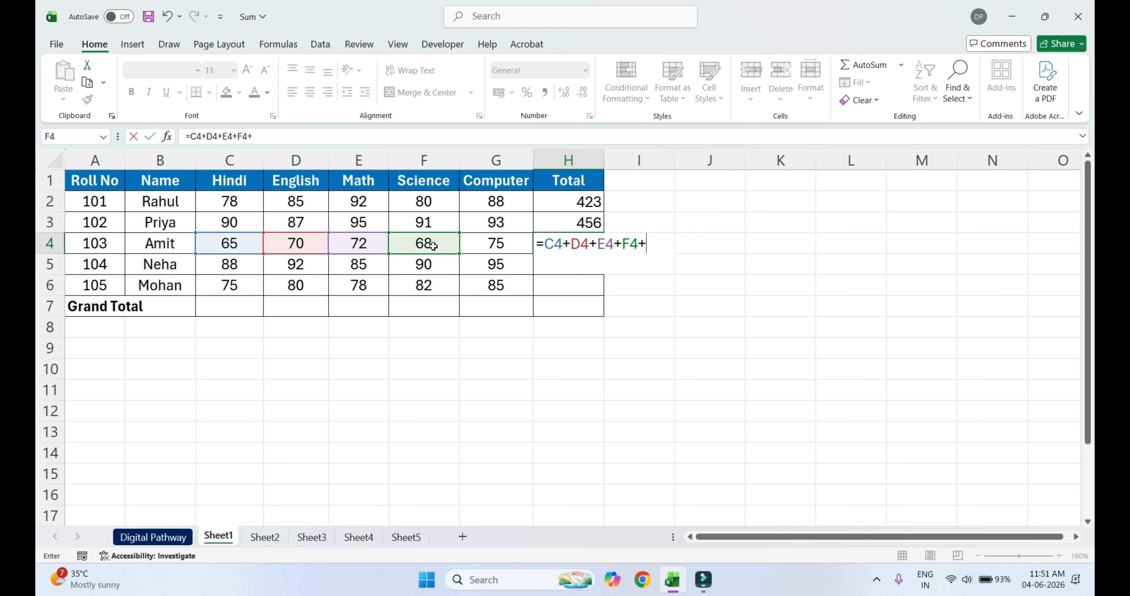
pyautogui.click(511, 245)
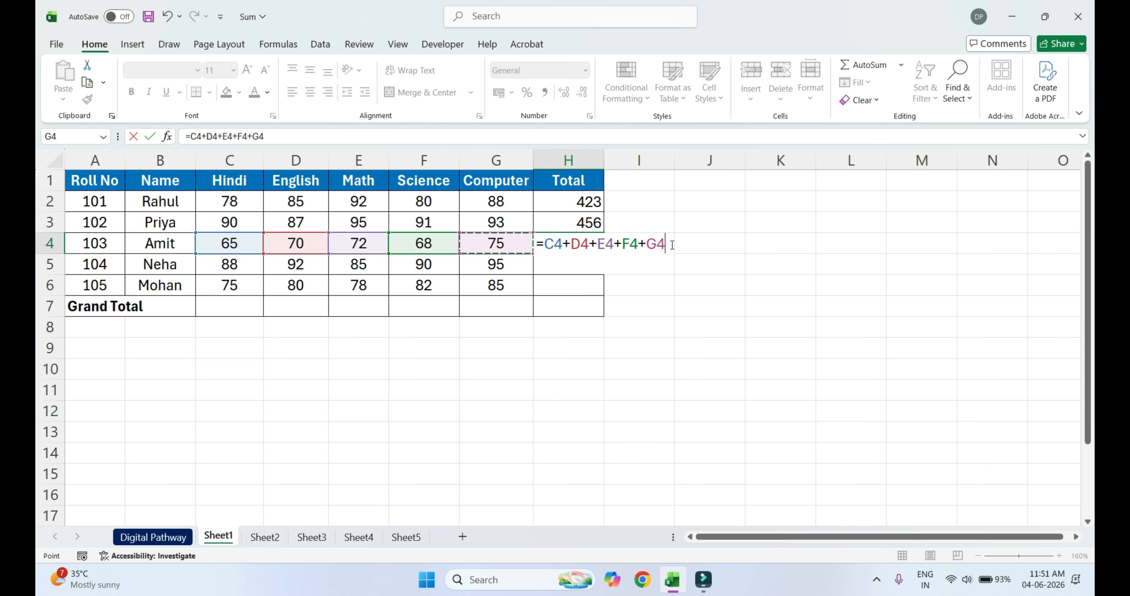
pyautogui.press('Return')
pyautogui.click(568, 244)
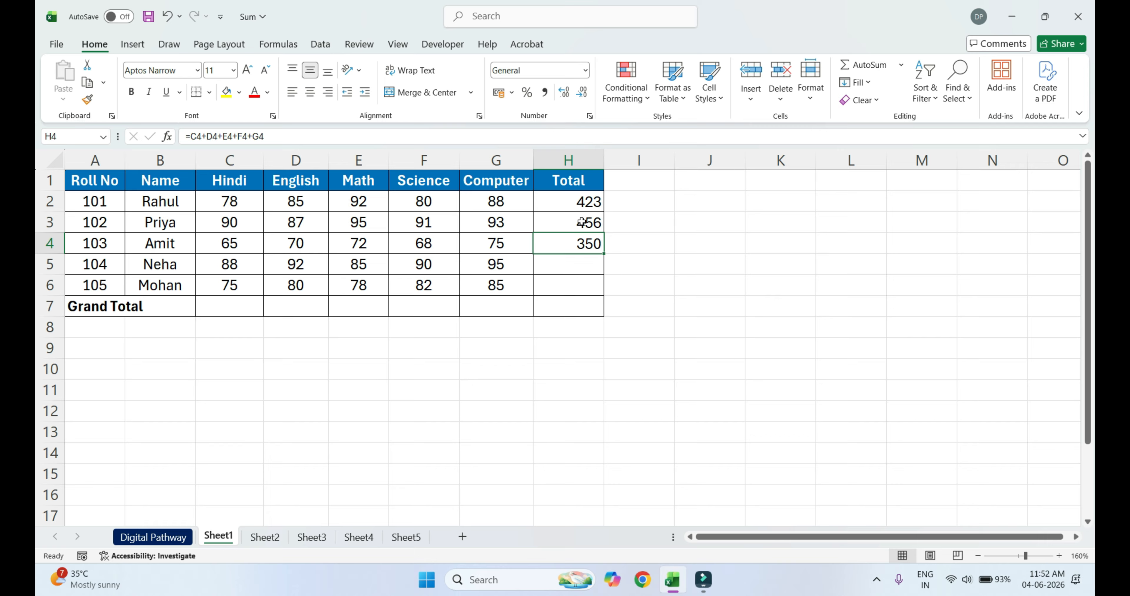
# Clear the total formulas from cells H3:H4.
pyautogui.moveTo(574, 222); pyautogui.dragTo(576, 241)
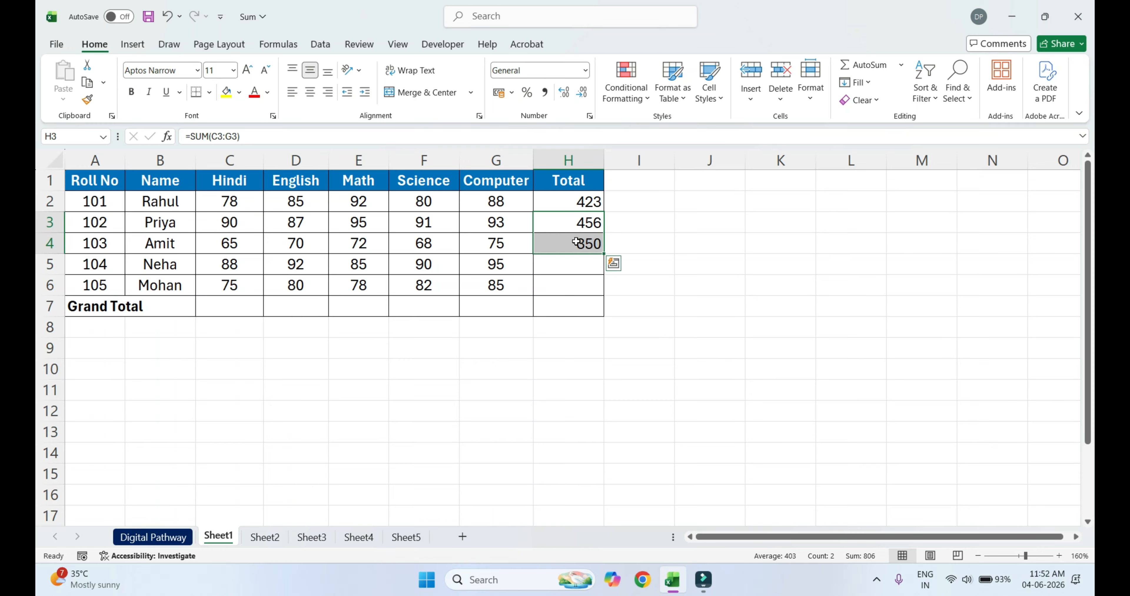
pyautogui.press('Delete')
pyautogui.click(644, 226)
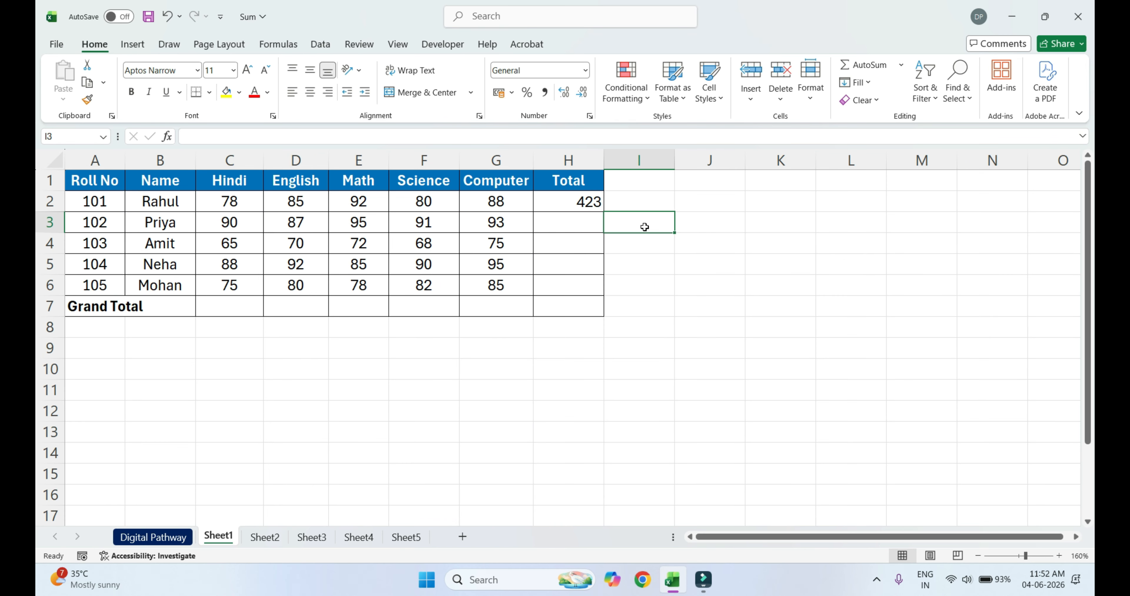
pyautogui.click(580, 224)
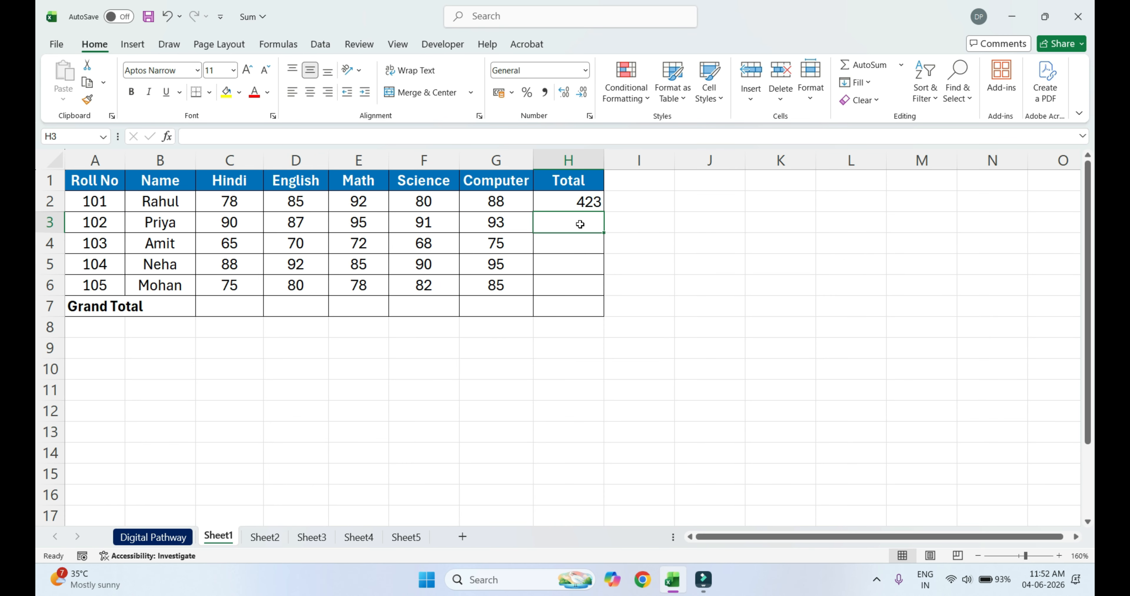
# Fill the total formula in H2 down through H6 for the remaining students.
pyautogui.click(569, 201)
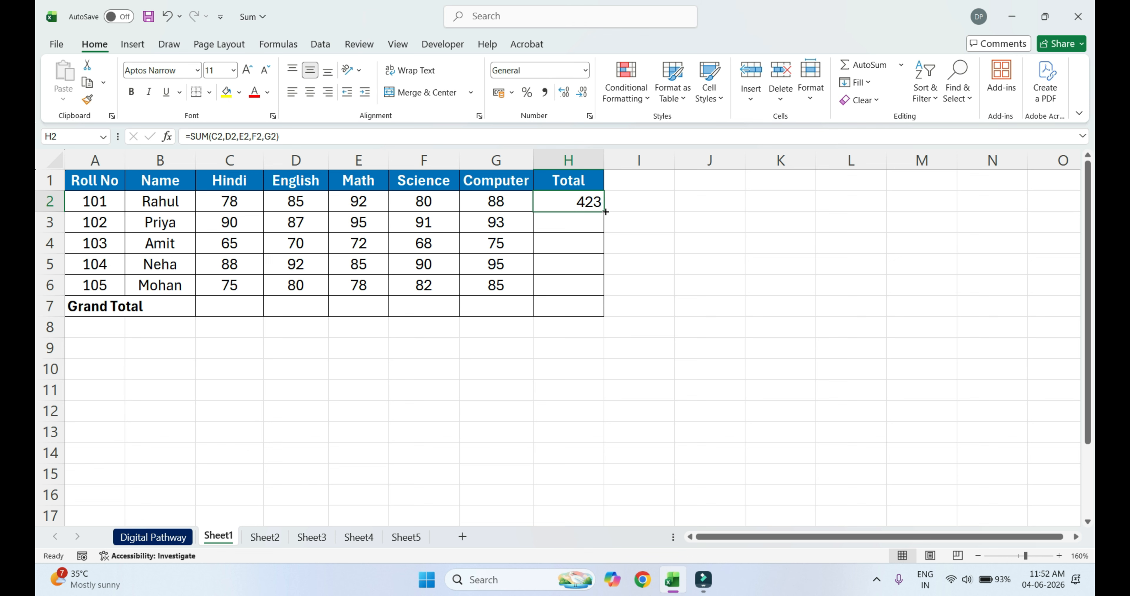
pyautogui.moveTo(606, 212); pyautogui.dragTo(606, 213)
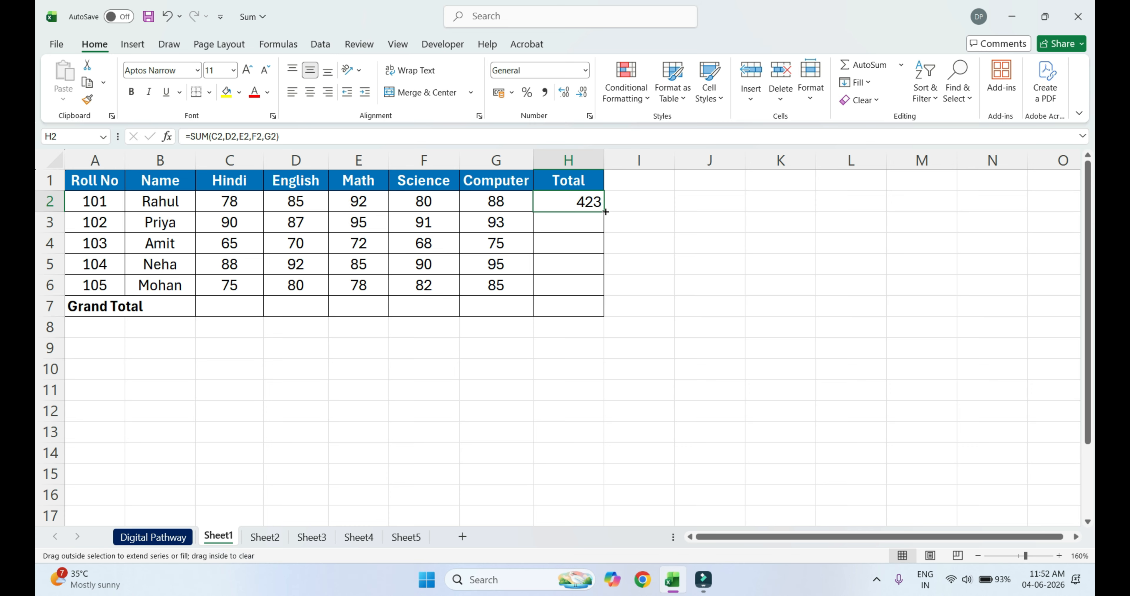
pyautogui.moveTo(604, 217); pyautogui.dragTo(602, 296)
pyautogui.click(653, 263)
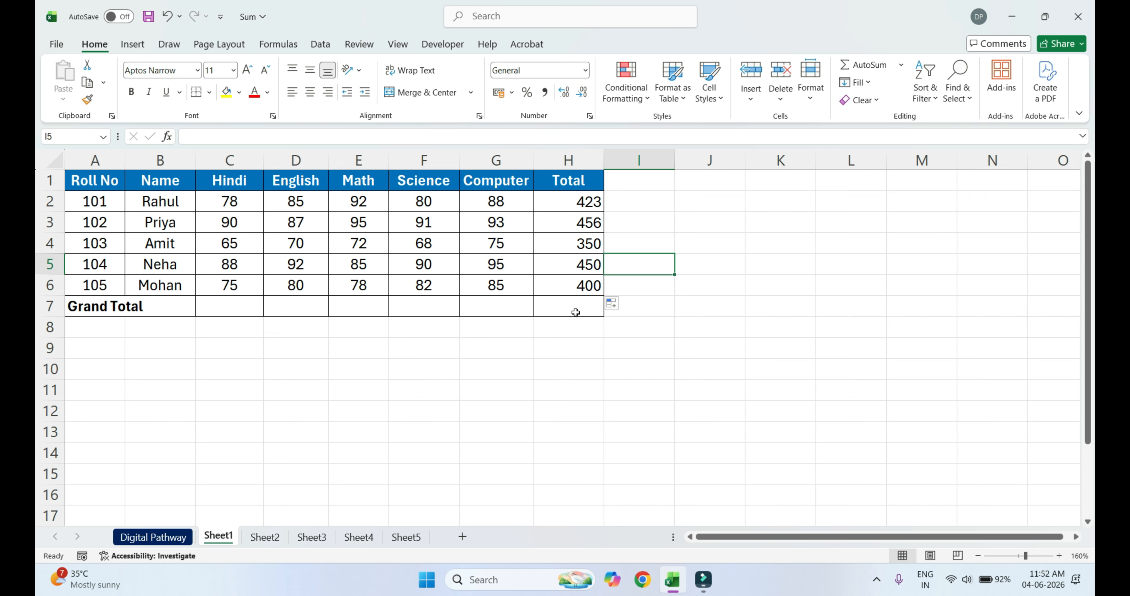
# Calculate the Grand Total for Hindi in C7 with =SUM(C2:C6).
pyautogui.click(235, 306)
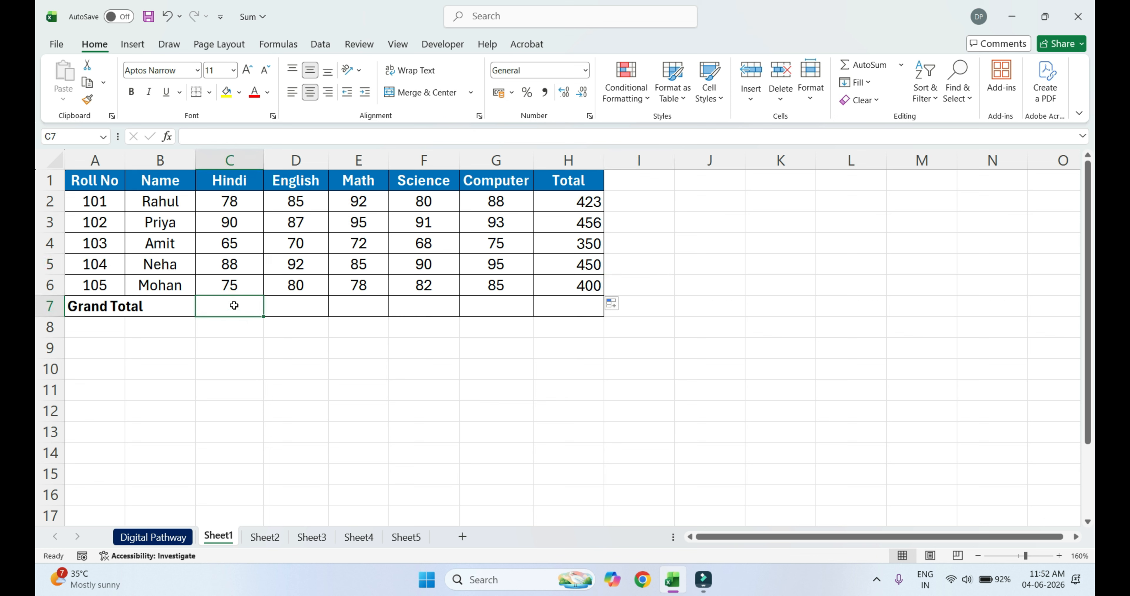
pyautogui.write('=sum')
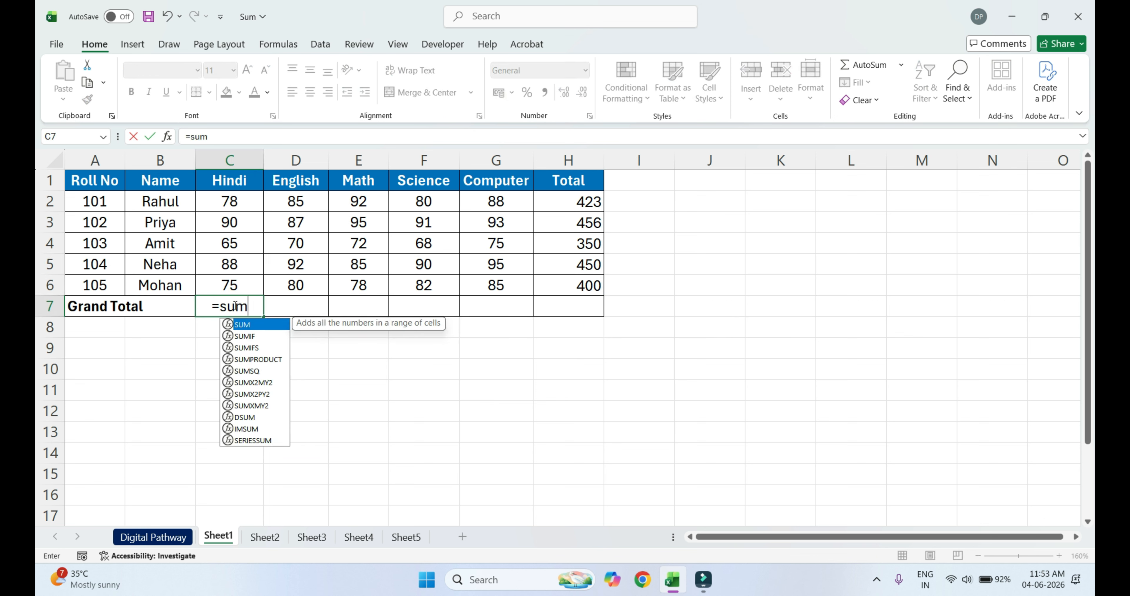
pyautogui.write('(')
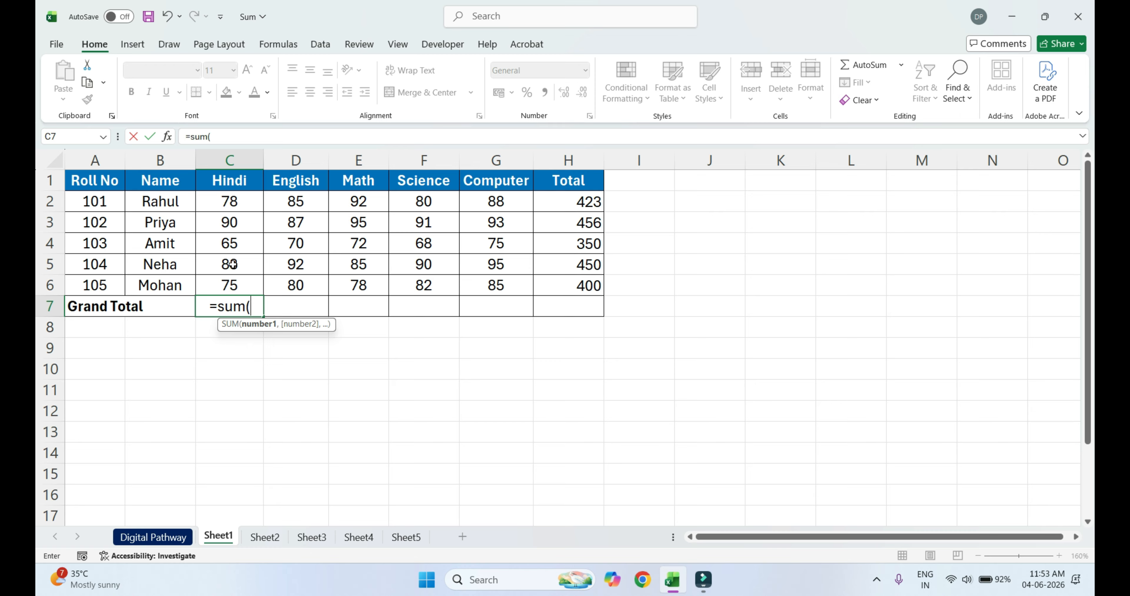
pyautogui.moveTo(233, 202); pyautogui.dragTo(236, 285)
pyautogui.write(')')
pyautogui.press('Return')
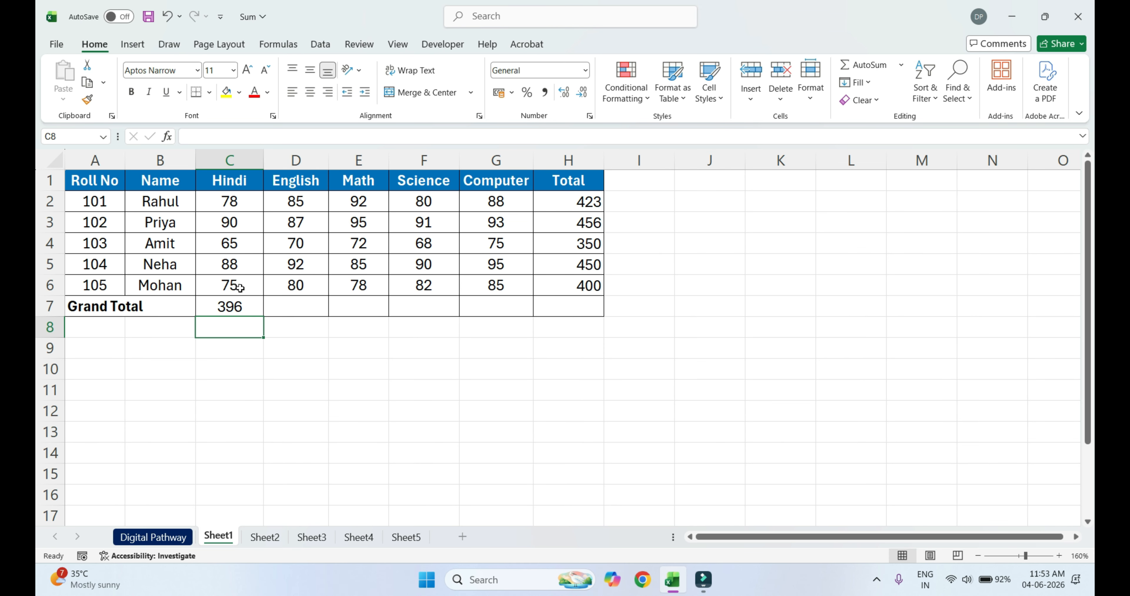
pyautogui.click(249, 304)
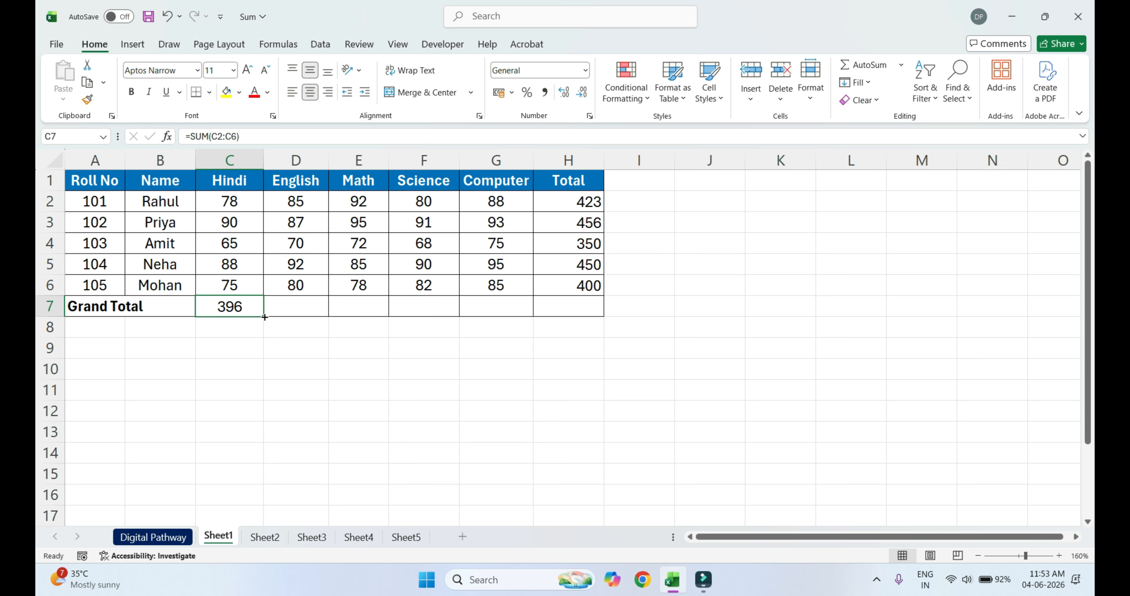
# Fill the Grand Total formula in C7 across through H7 for the remaining subjects and the Total column.
pyautogui.moveTo(265, 317); pyautogui.dragTo(575, 327)
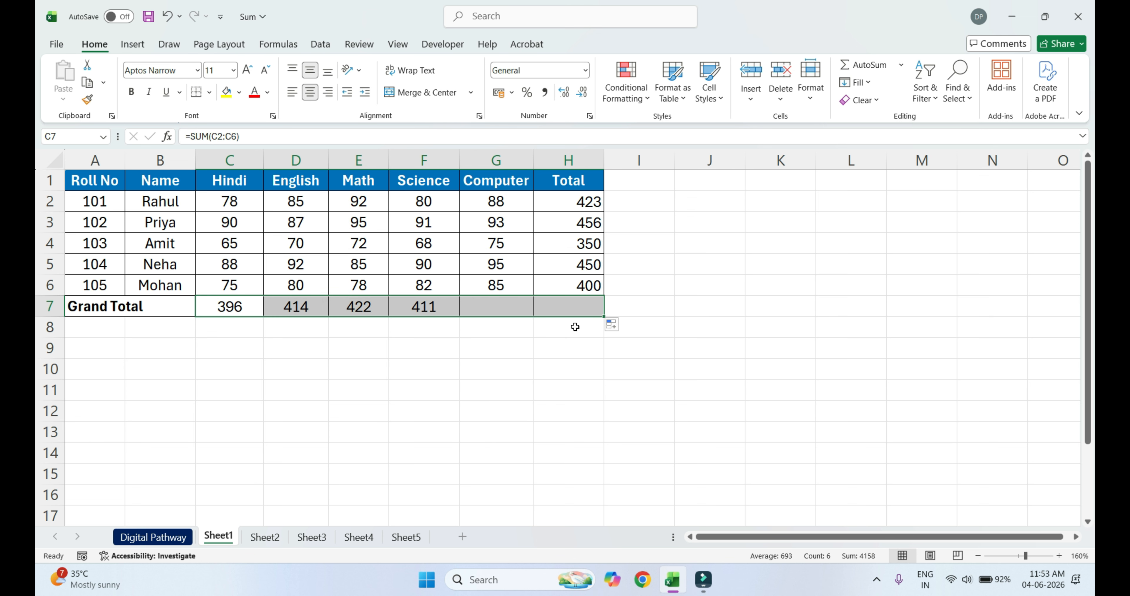
pyautogui.click(656, 287)
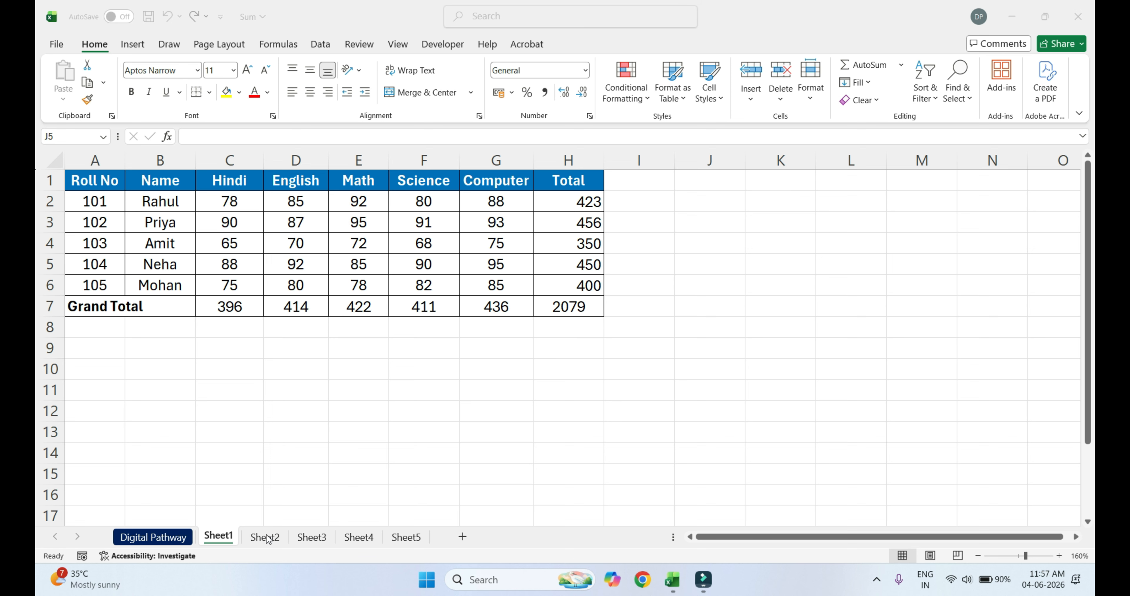
# On Sheet2, calculate the Total Sales of all four products in F2:F5 with AutoSum.
pyautogui.click(265, 537)
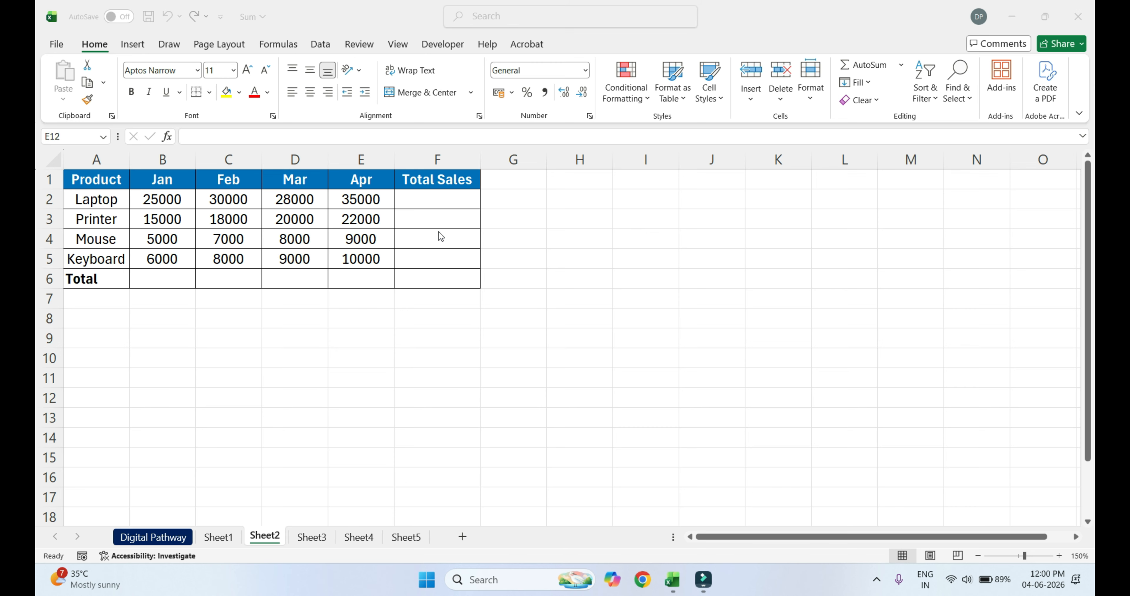
pyautogui.click(427, 198)
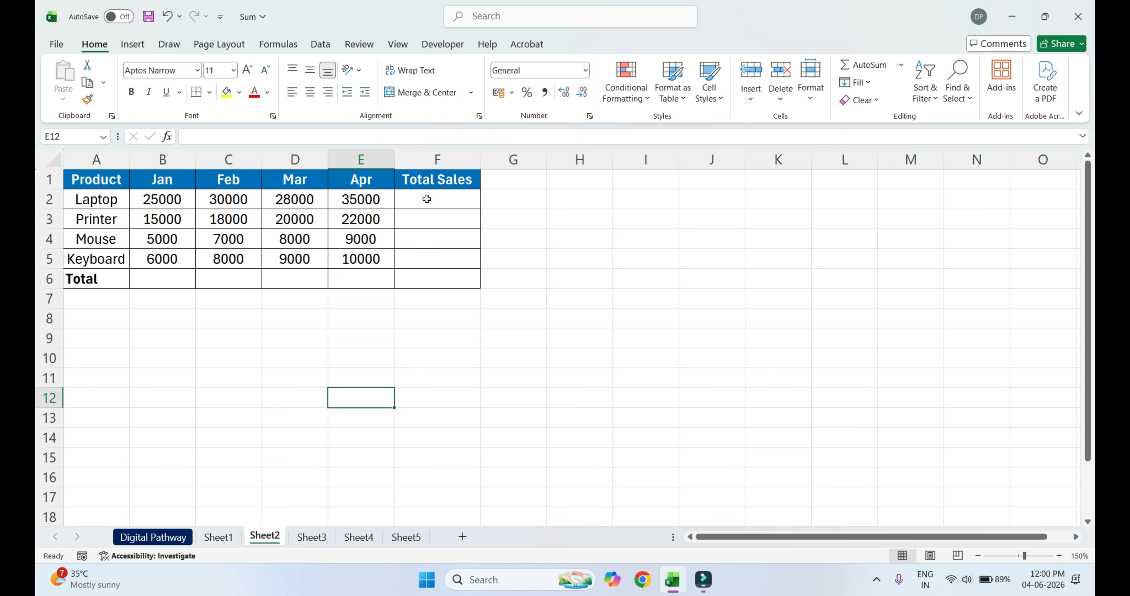
pyautogui.moveTo(427, 198); pyautogui.dragTo(427, 260)
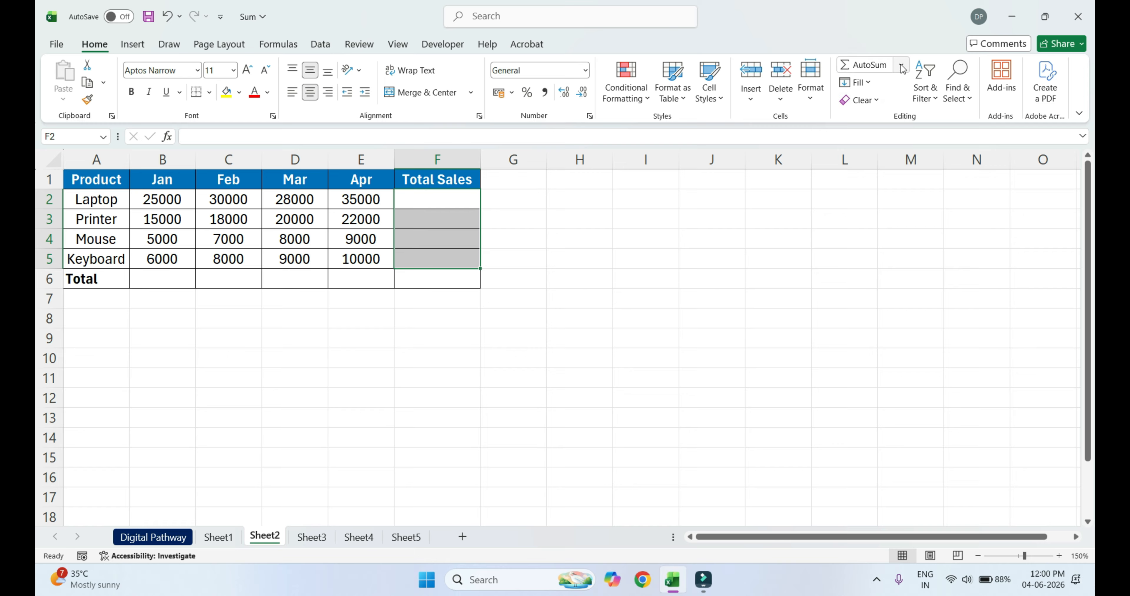
pyautogui.click(866, 65)
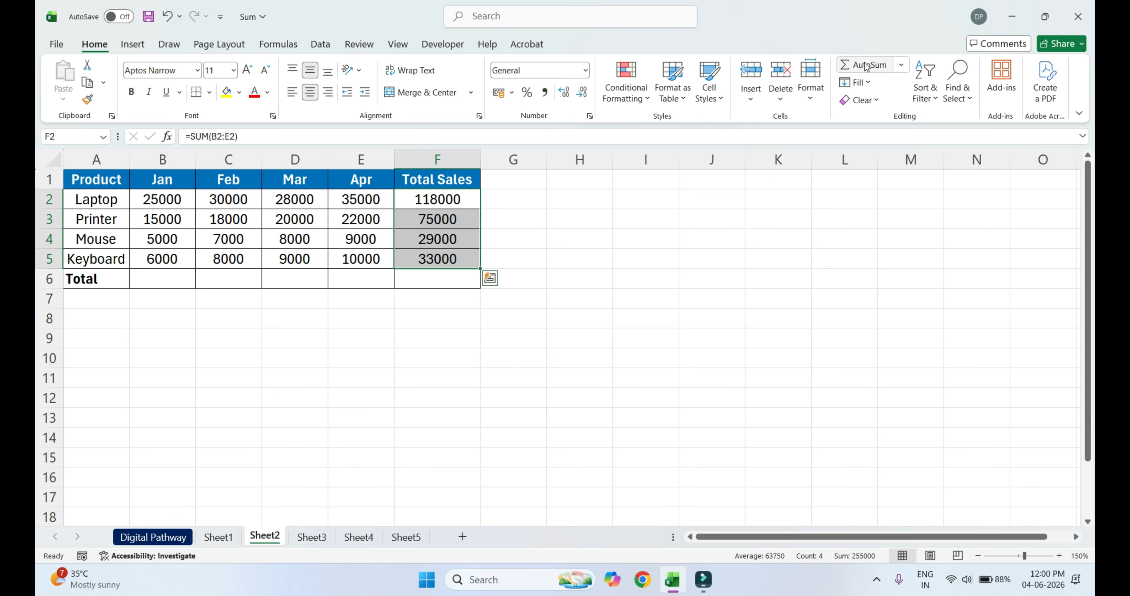
pyautogui.click(463, 260)
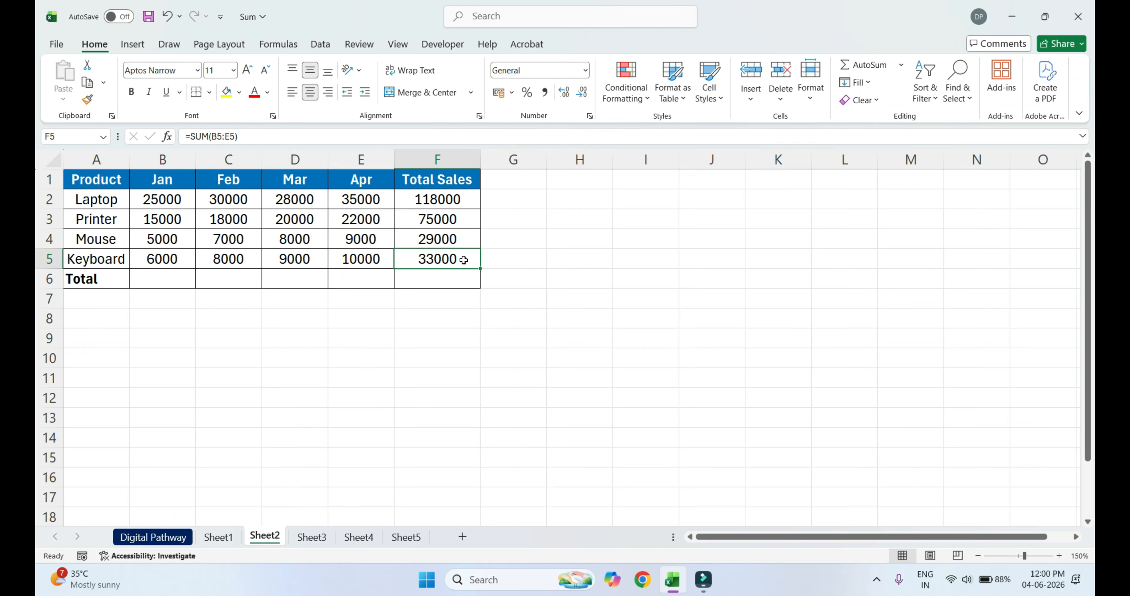
# Calculate the Total row in B6:F6 for every month and the Total Sales column with AutoSum.
pyautogui.click(160, 278)
pyautogui.moveTo(160, 278); pyautogui.dragTo(433, 275)
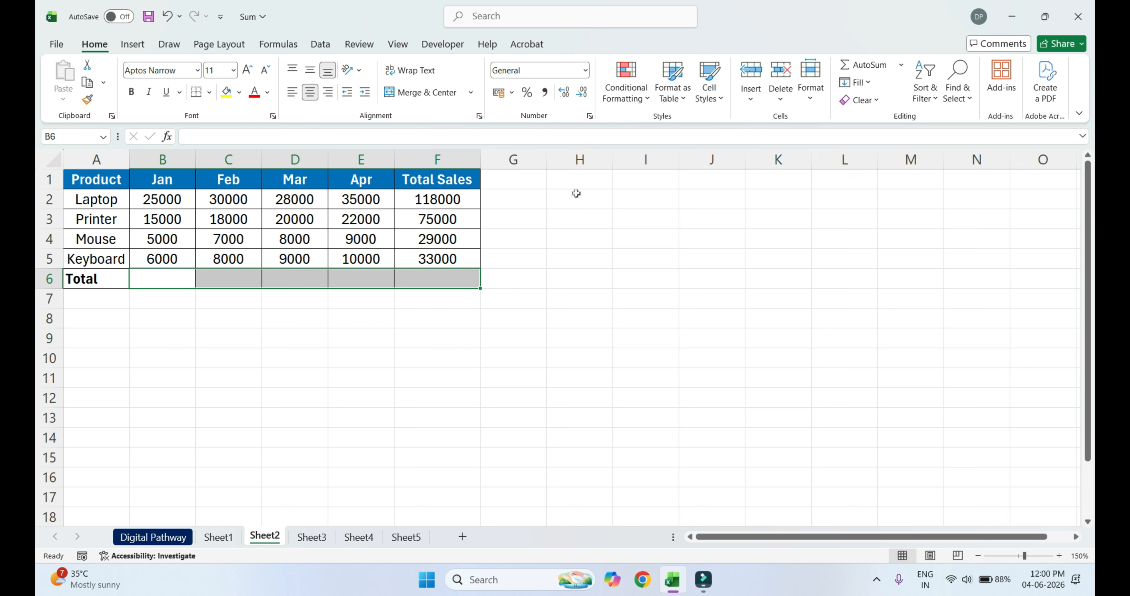
pyautogui.click(854, 68)
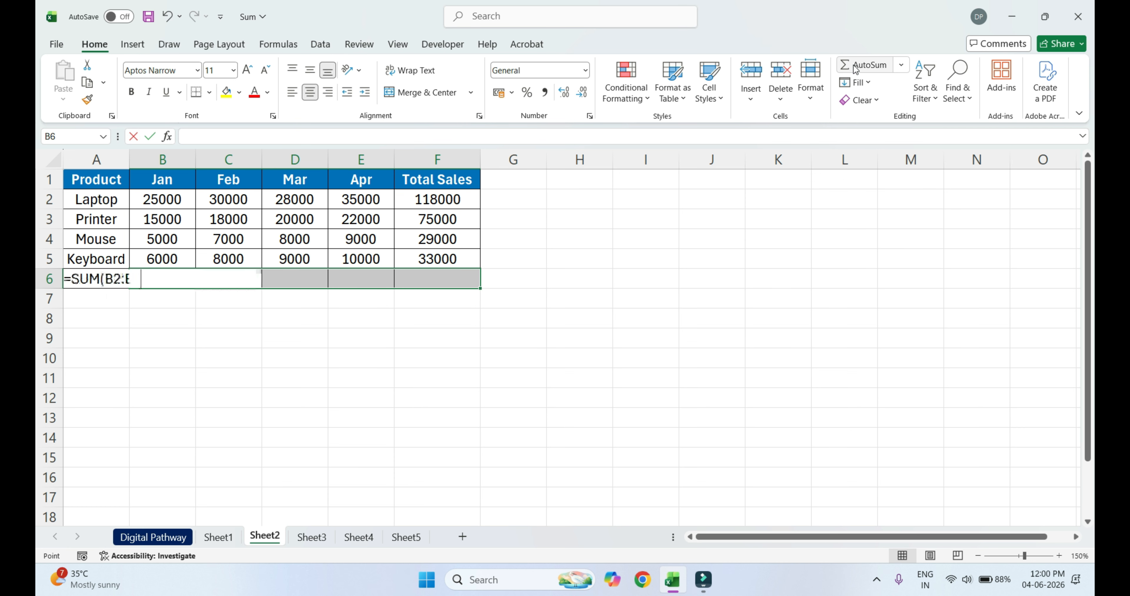
pyautogui.click(486, 275)
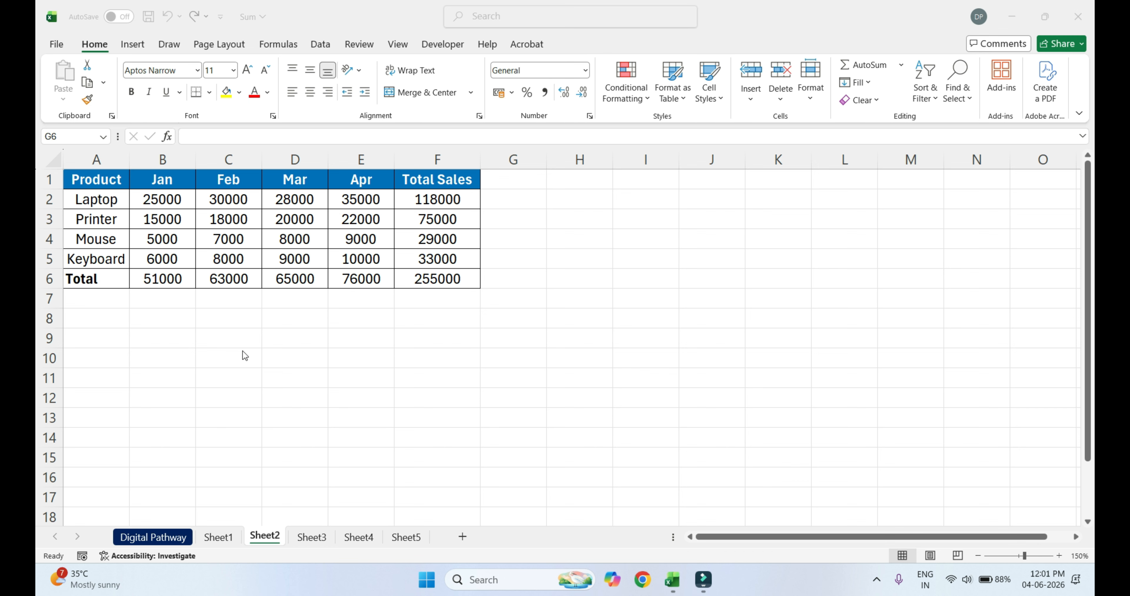
# On Sheet3, total the Marks column in B6 with =SUM(B2:B5), including the Absent entry in the range.
pyautogui.click(312, 537)
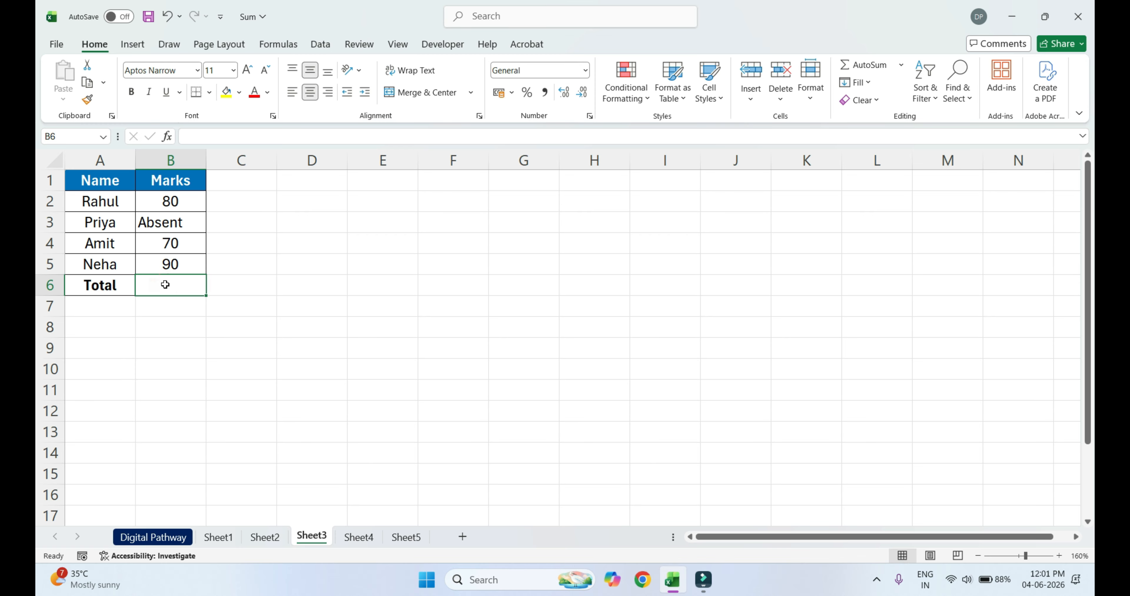
pyautogui.write('=sum')
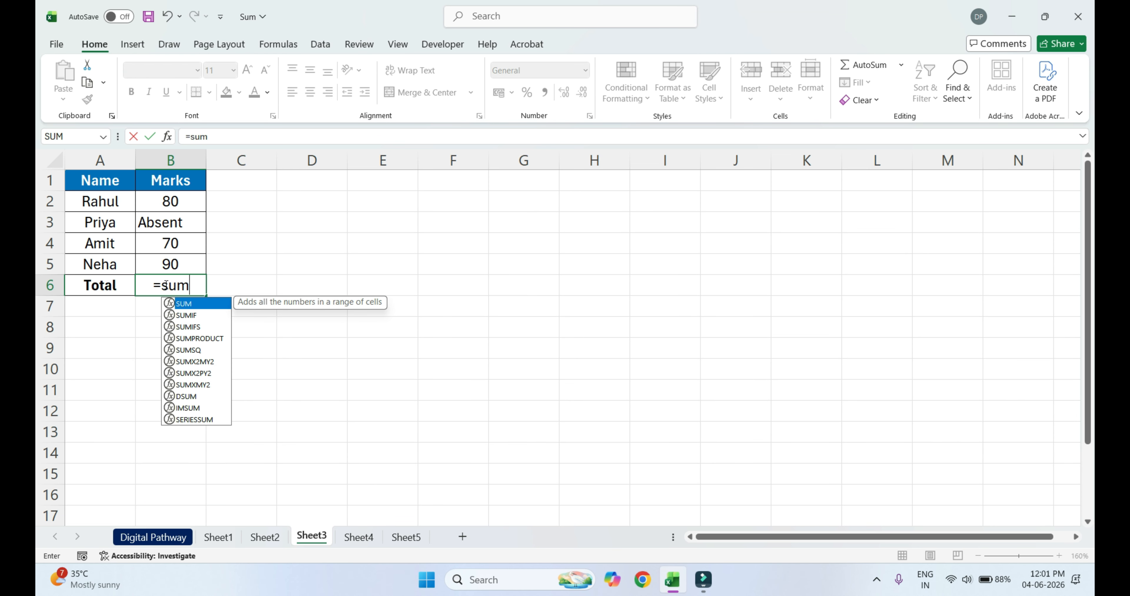
pyautogui.write('(')
pyautogui.moveTo(165, 200); pyautogui.dragTo(170, 260)
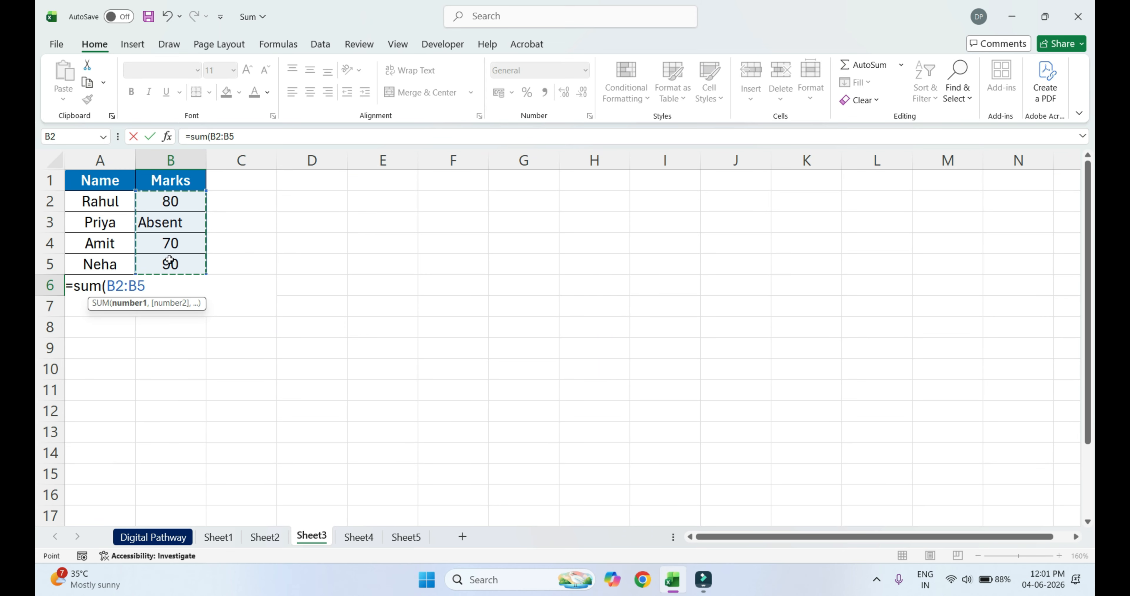
pyautogui.write(')')
pyautogui.press('Return')
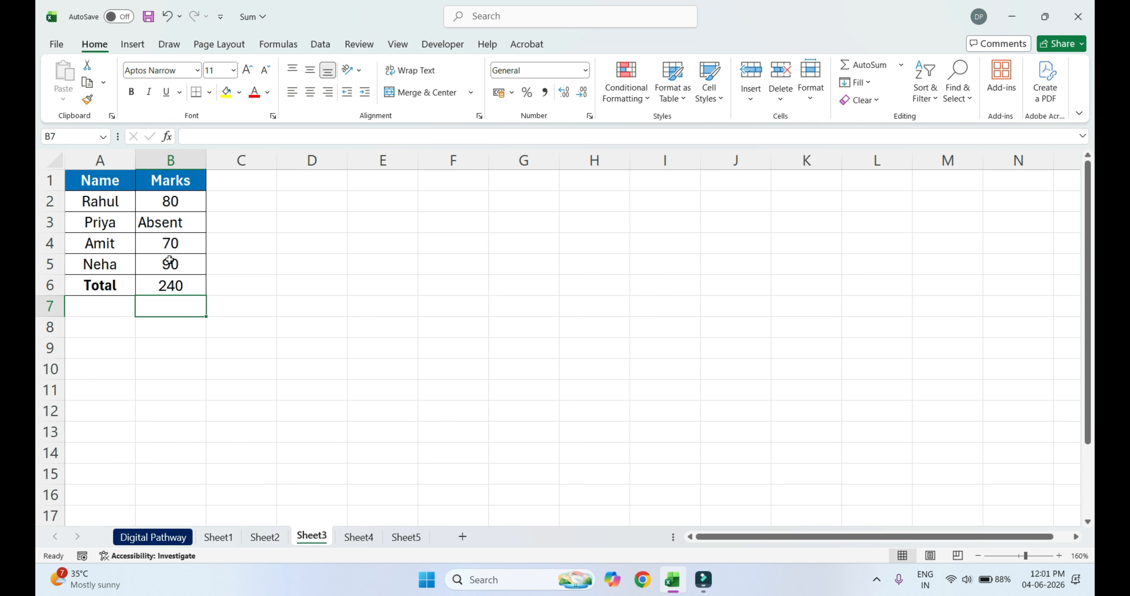
pyautogui.click(200, 289)
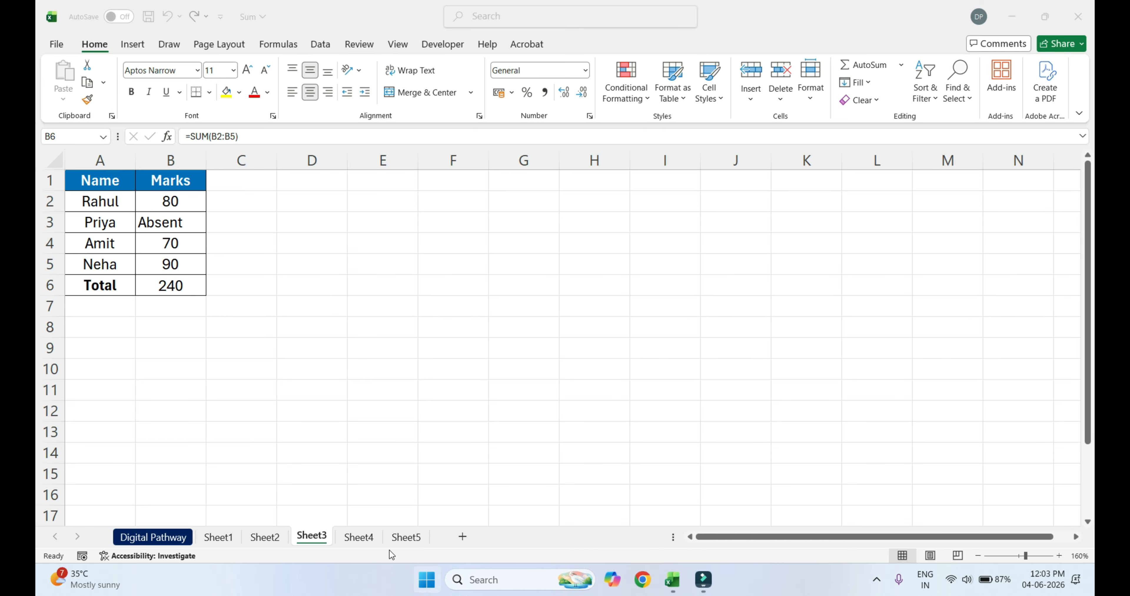
# On Sheet4, calculate the salary Grand Total in B7 with AutoSum as =SUM(B2:B6).
pyautogui.click(358, 538)
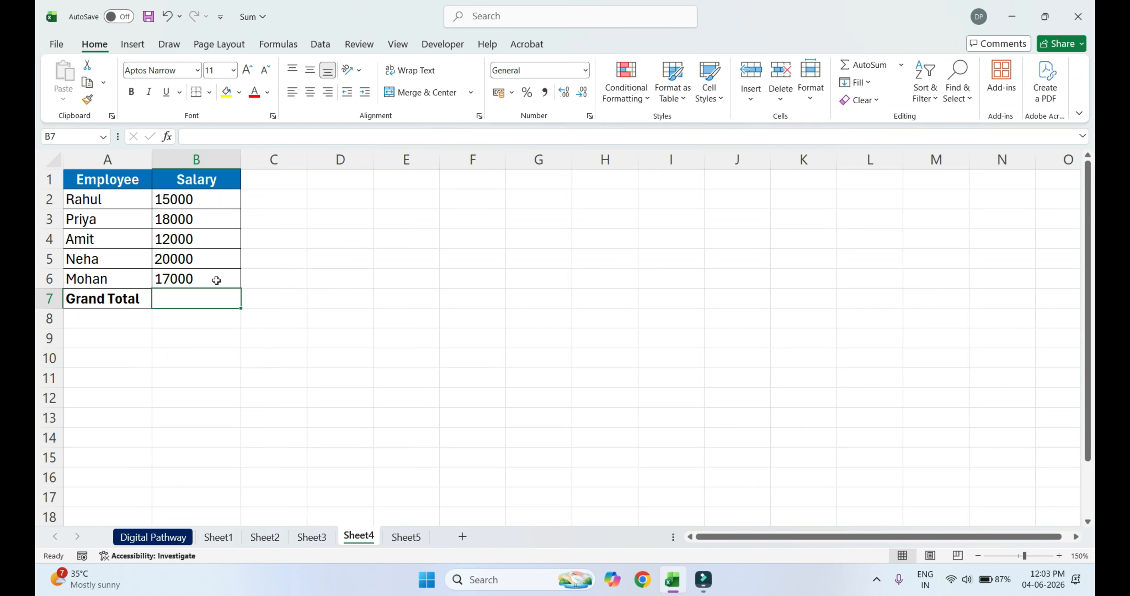
pyautogui.click(202, 297)
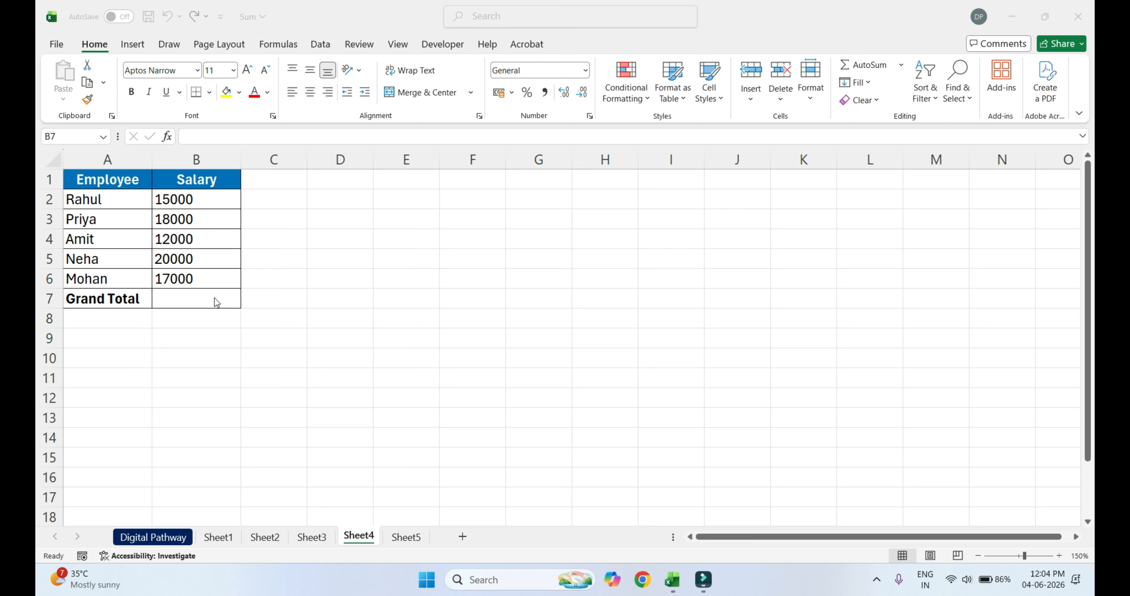
pyautogui.click(193, 297)
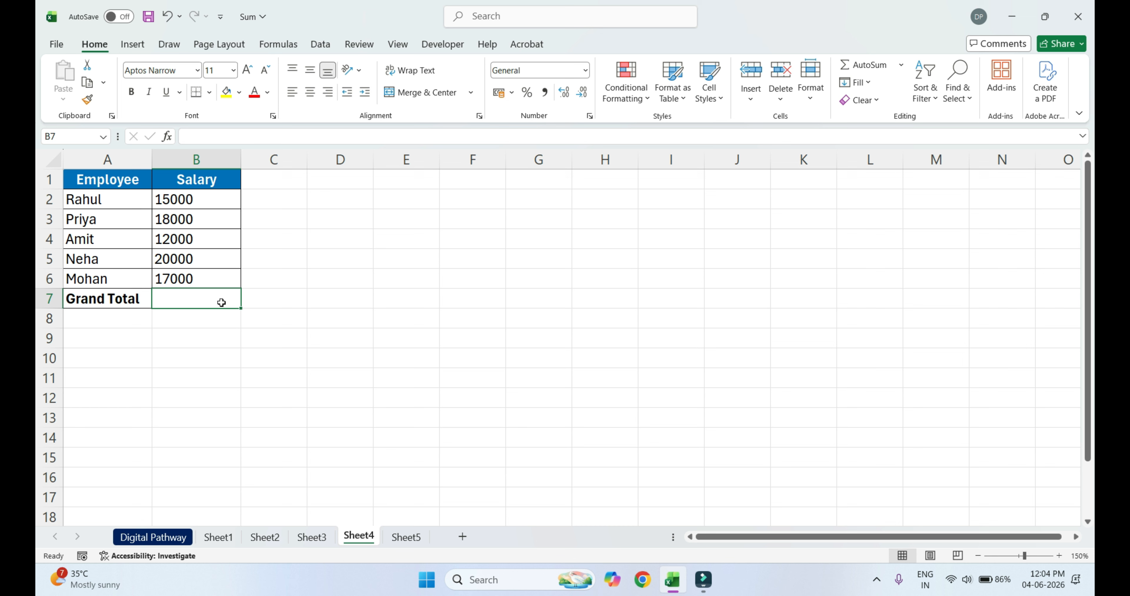
pyautogui.hotkey('alt', '=')
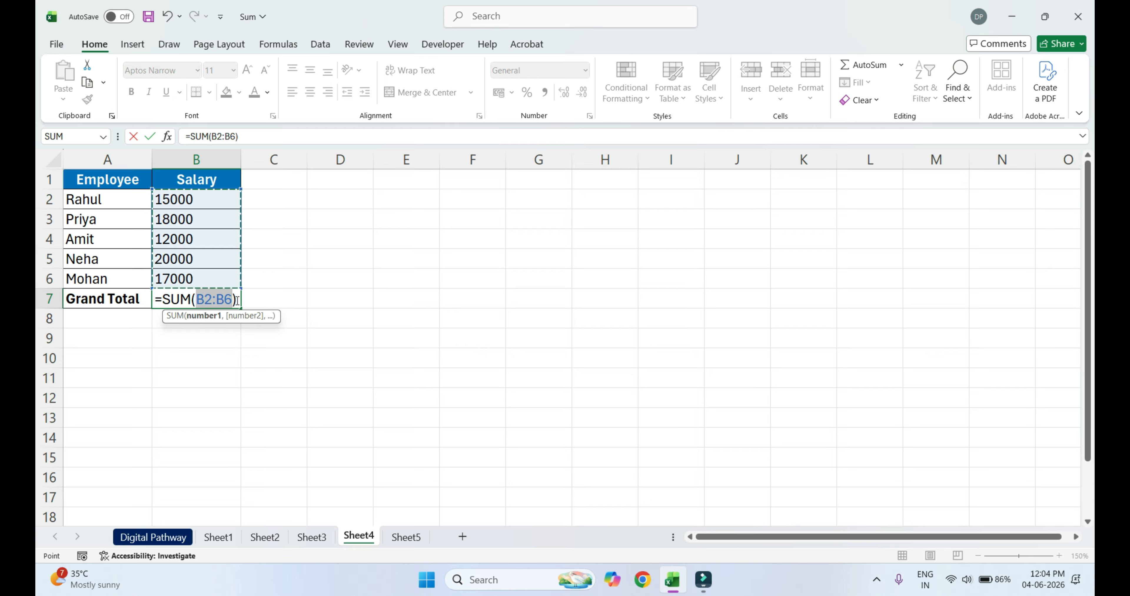
pyautogui.press('Return')
pyautogui.click(182, 299)
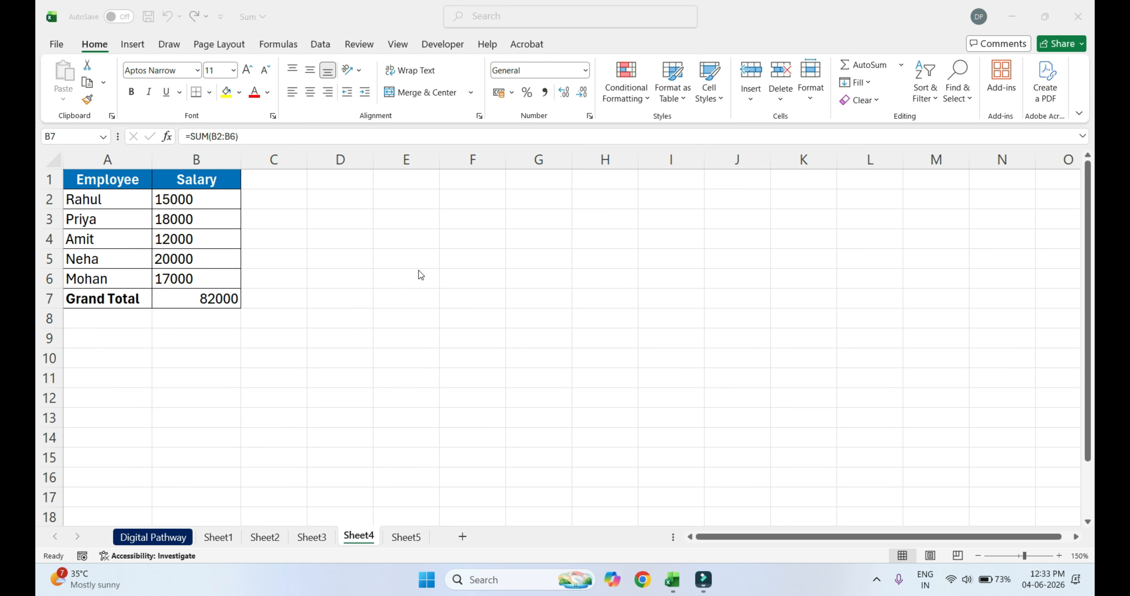
# On Sheet5, calculate the Pen's Amount in D2 by multiplying quantity and rate with =B2*C2.
pyautogui.click(406, 534)
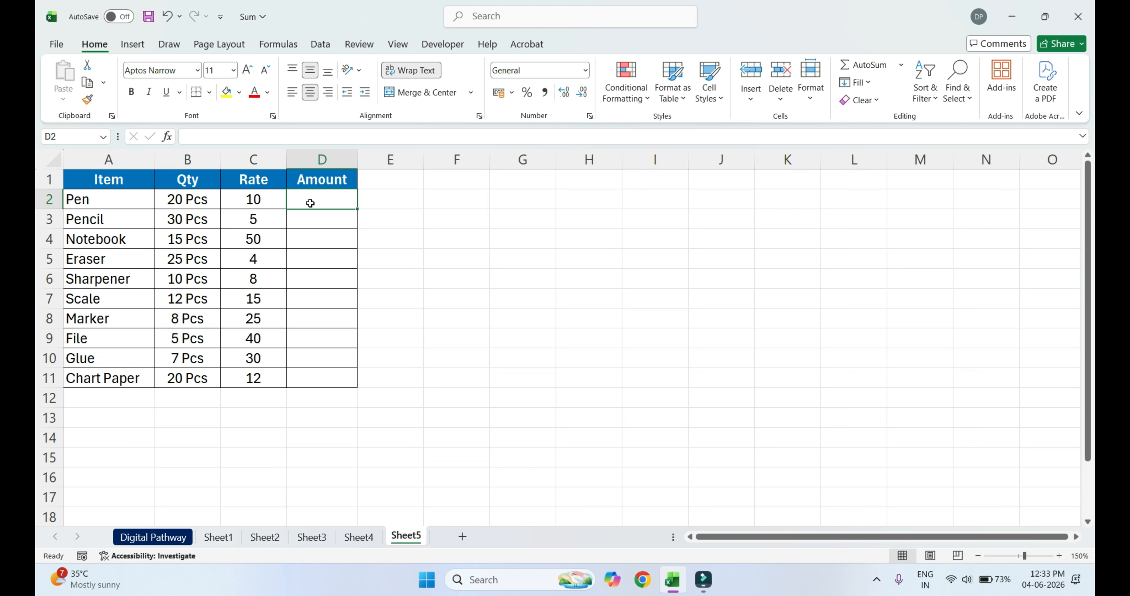
pyautogui.write('=')
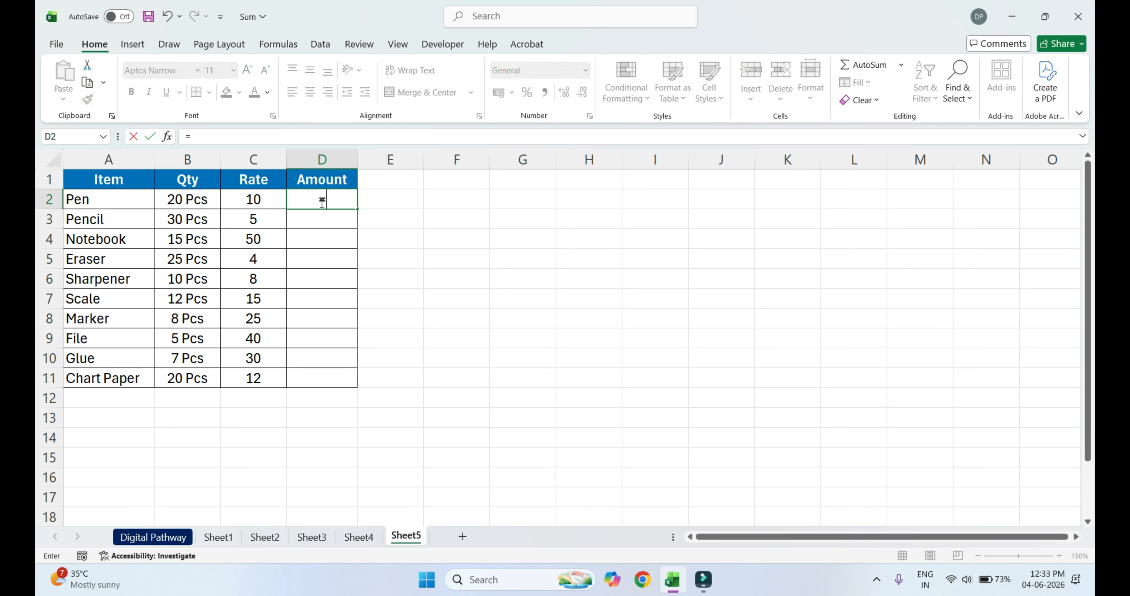
pyautogui.click(189, 200)
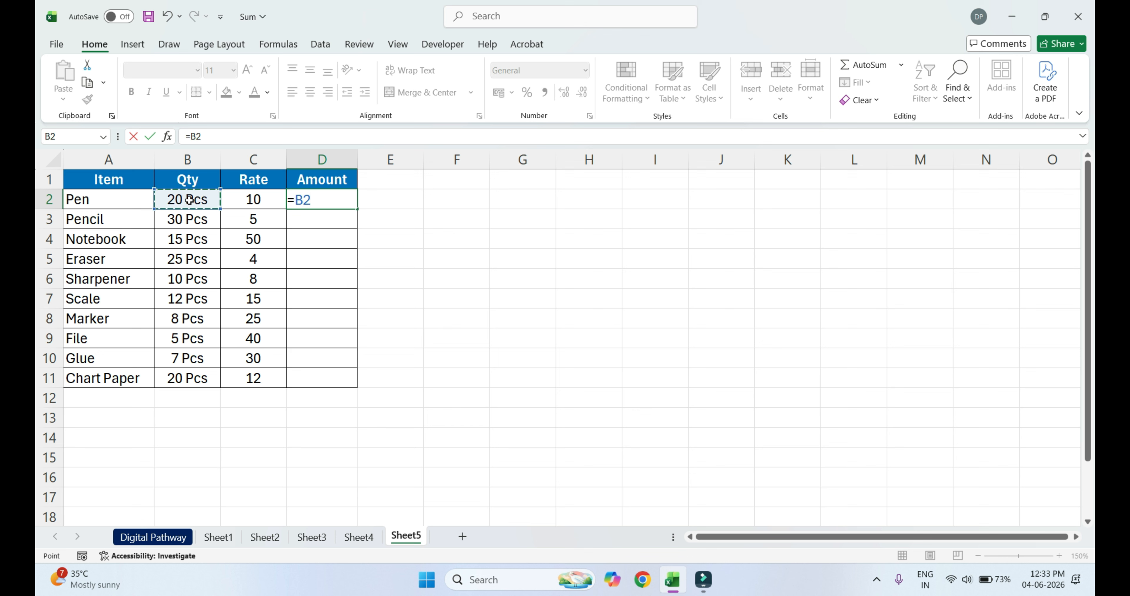
pyautogui.write('*')
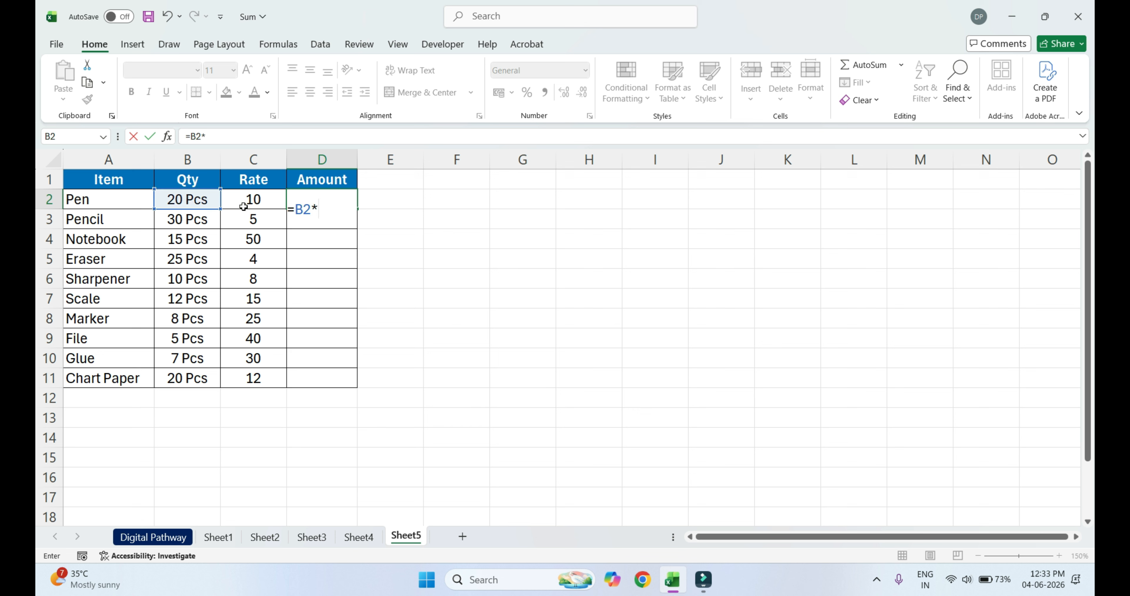
pyautogui.click(244, 206)
pyautogui.press('Return')
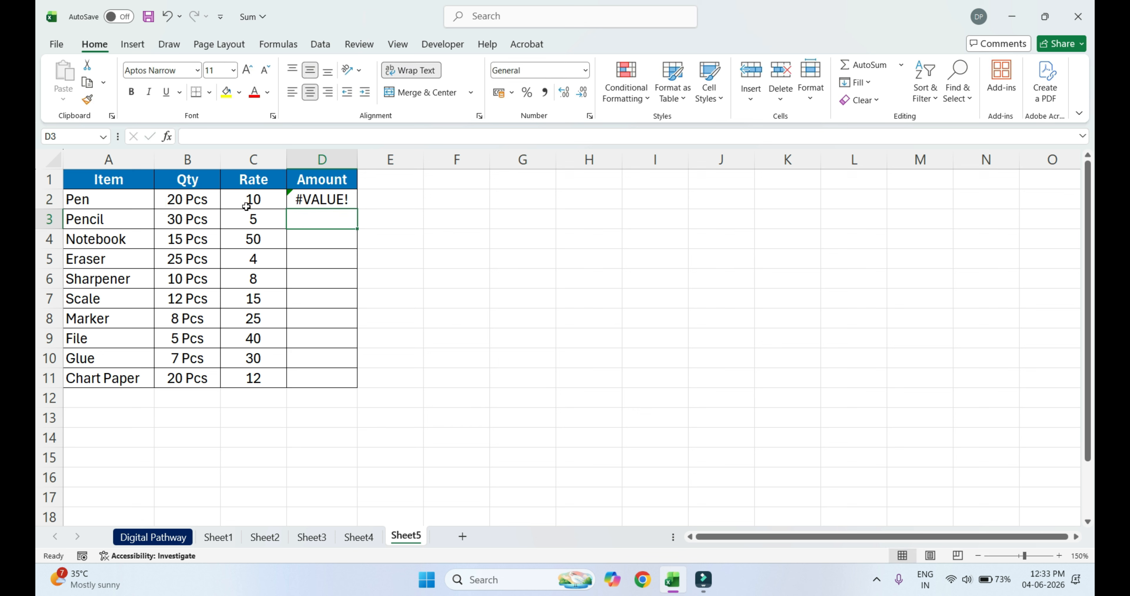
pyautogui.click(336, 201)
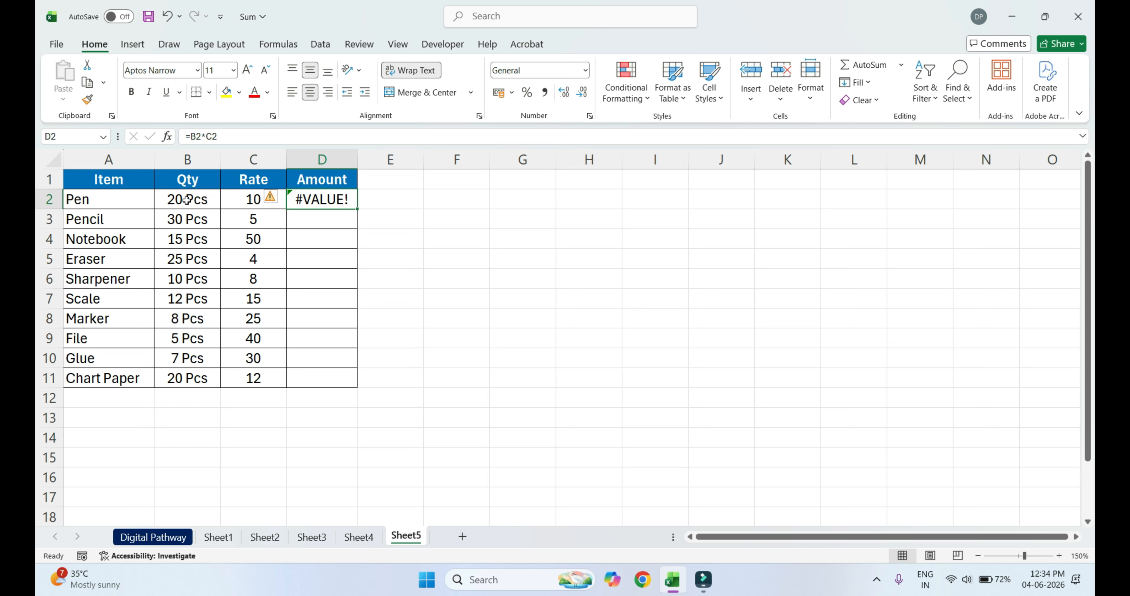
# Clear the Qty values in B2:B11 and apply the custom number format # "Pcs" to those cells.
pyautogui.moveTo(186, 199); pyautogui.dragTo(183, 377)
pyautogui.press('Delete')
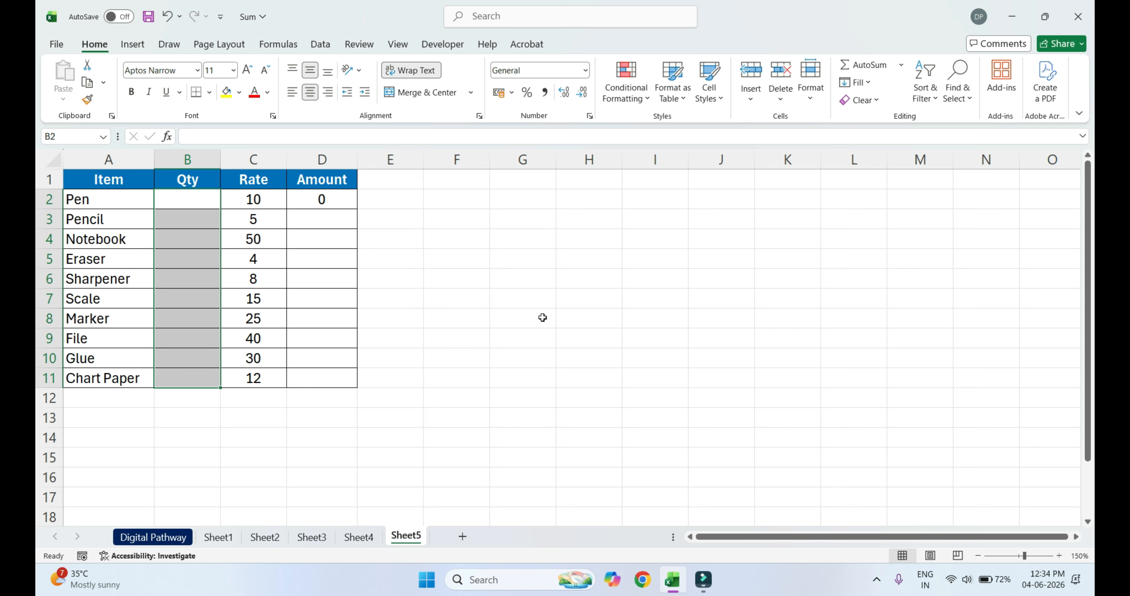
pyautogui.hotkey('ctrl', '1')
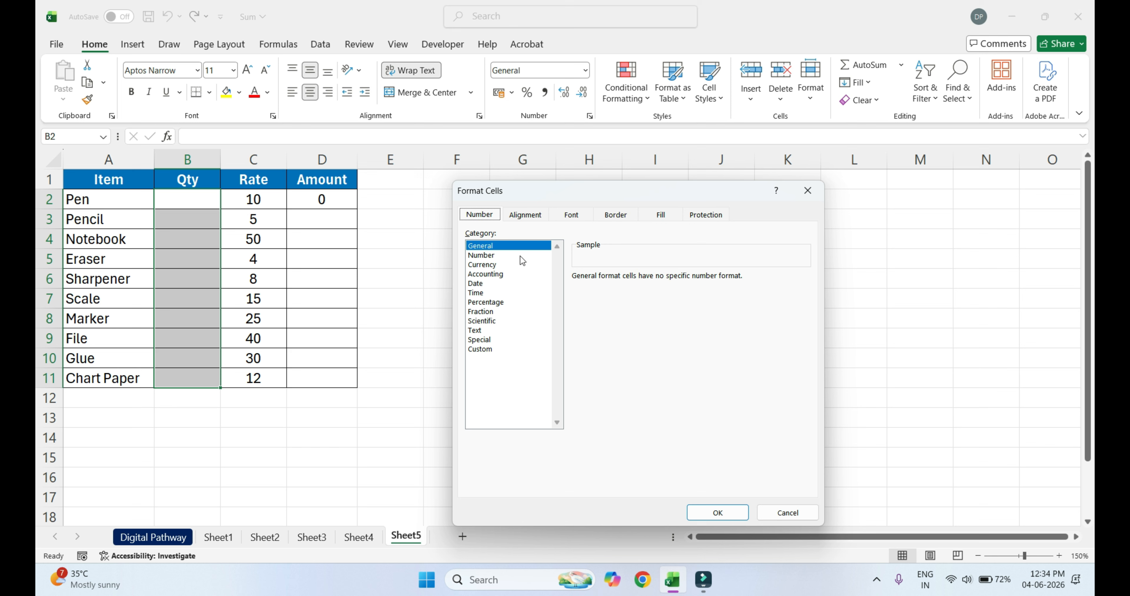
pyautogui.click(494, 350)
pyautogui.click(610, 290)
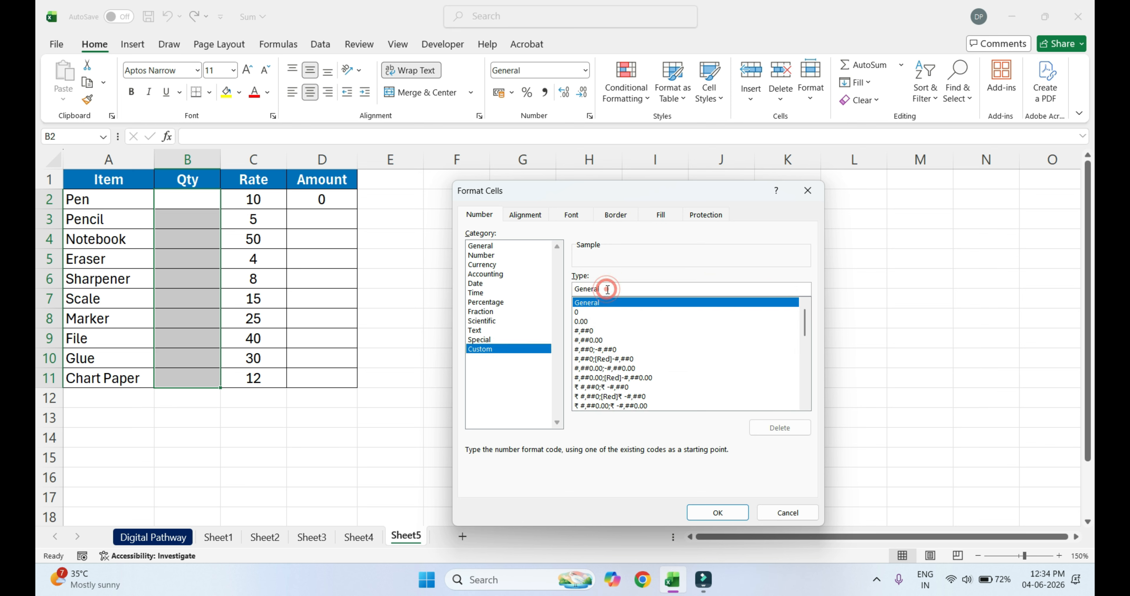
pyautogui.press('BackSpace')
pyautogui.press('BackSpace')
pyautogui.press('BackSpace')
pyautogui.press('BackSpace')
pyautogui.press('BackSpace')
pyautogui.press('BackSpace')
pyautogui.press('BackSpace')
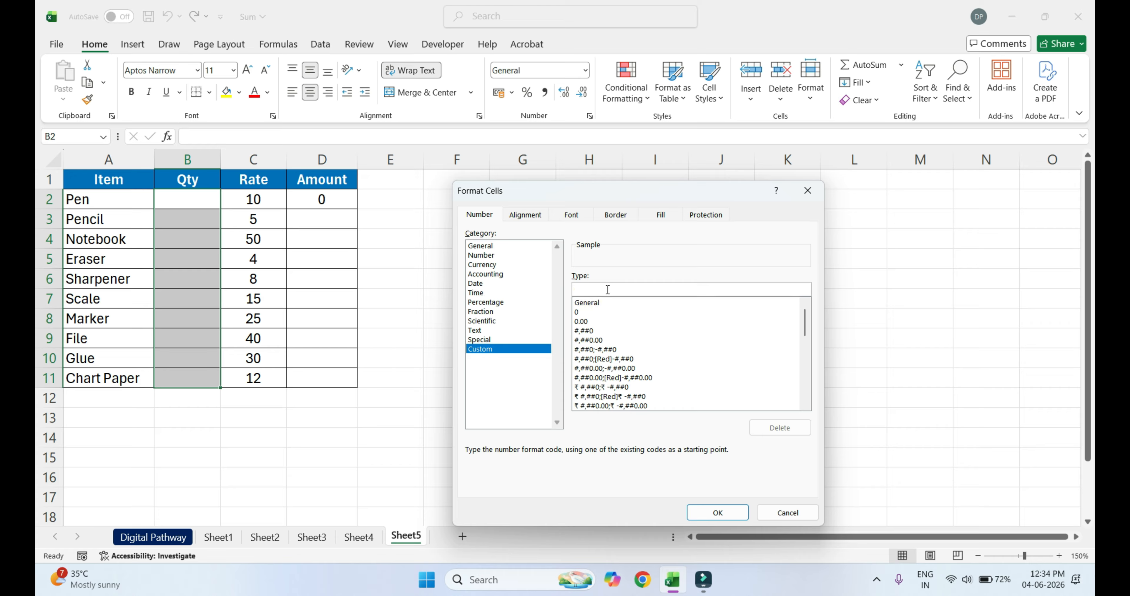
pyautogui.write('# "Pcs')
pyautogui.write('"')
pyautogui.click(720, 513)
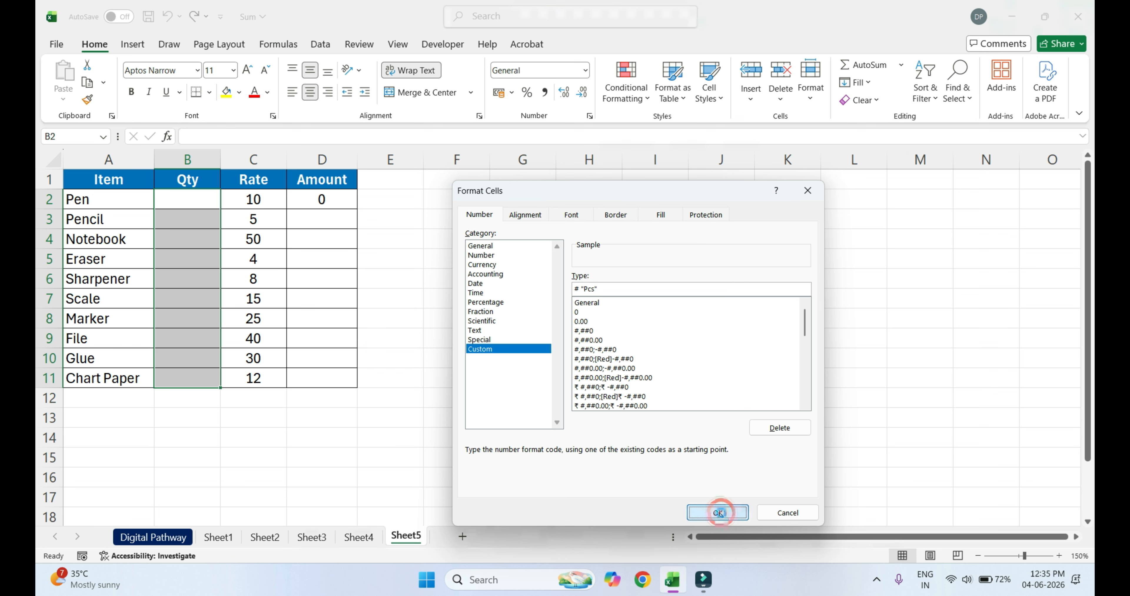
# Enter the quantities 20 for Pen, 30 for Pencil and 15 for Notebook in B2:B4.
pyautogui.click(185, 204)
pyautogui.click(183, 199)
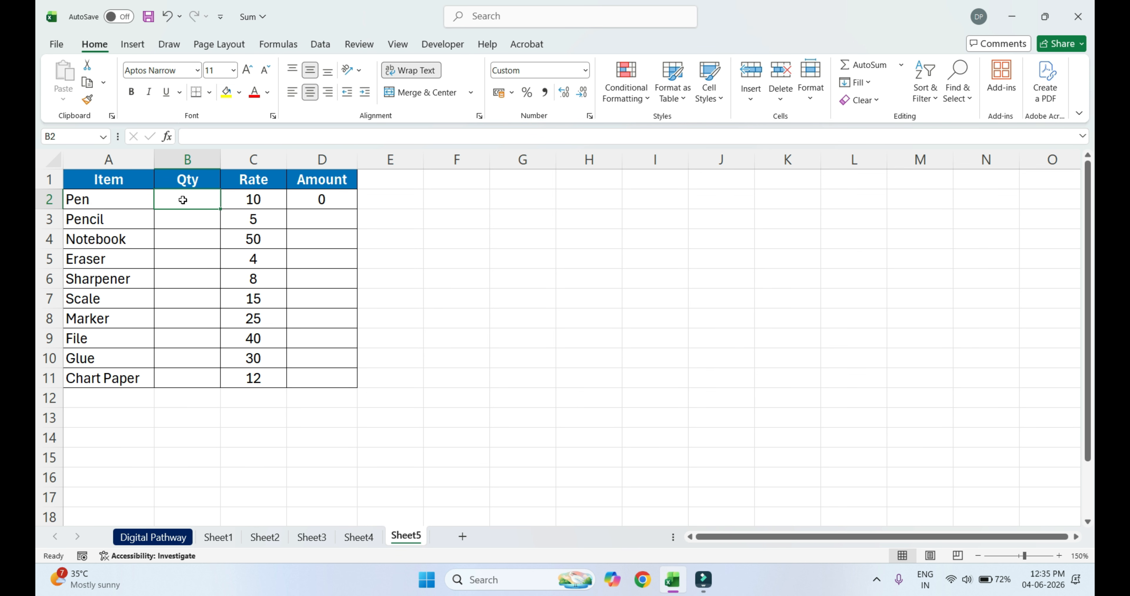
pyautogui.write('20')
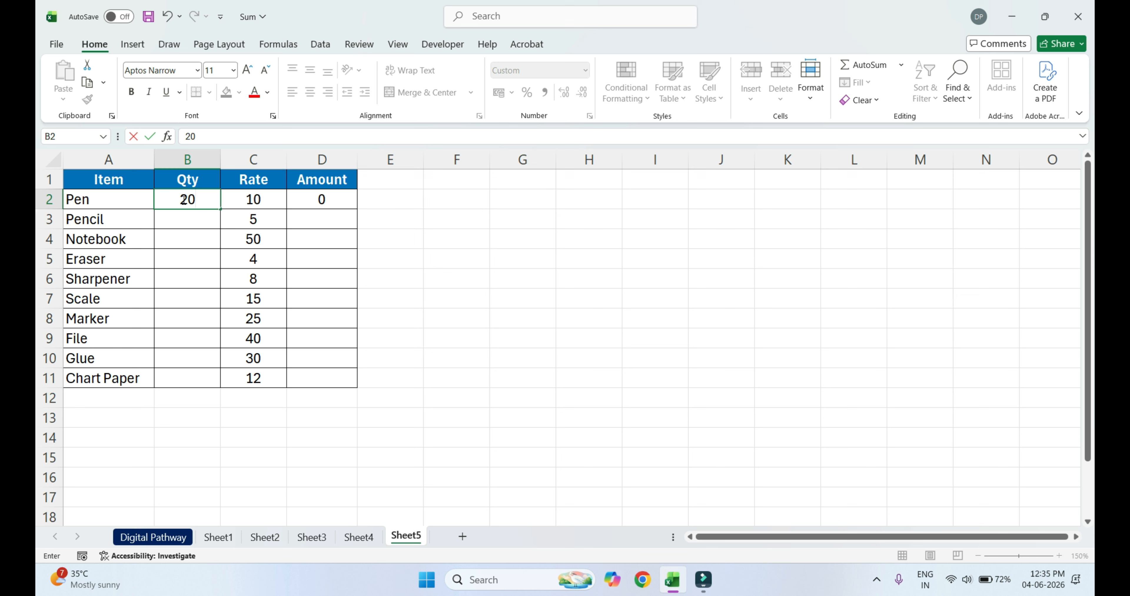
pyautogui.press('Return')
pyautogui.write('30')
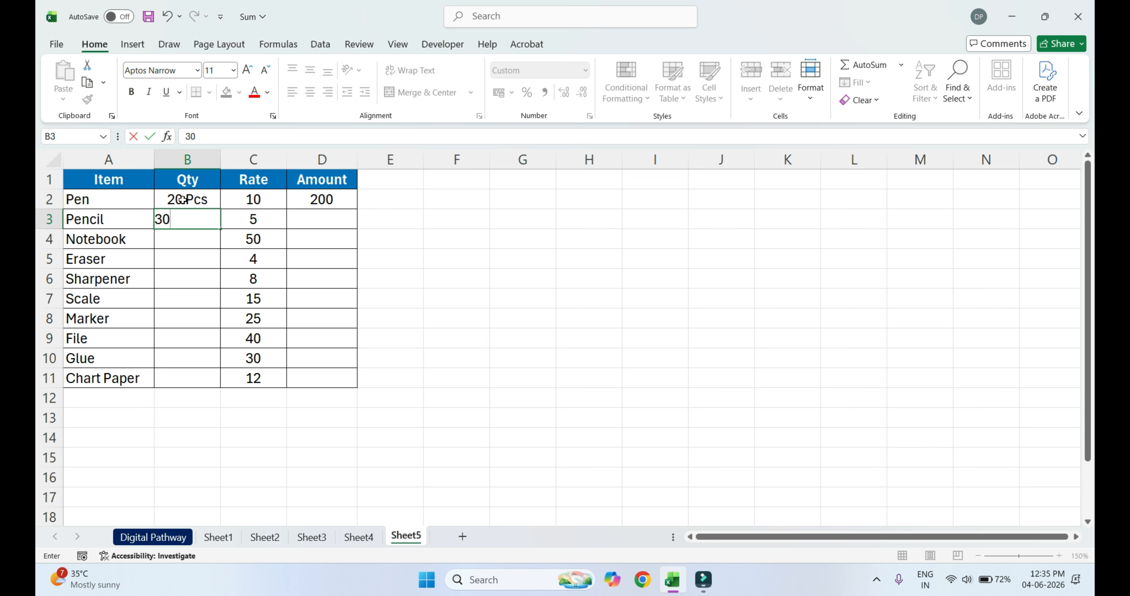
pyautogui.press('Return')
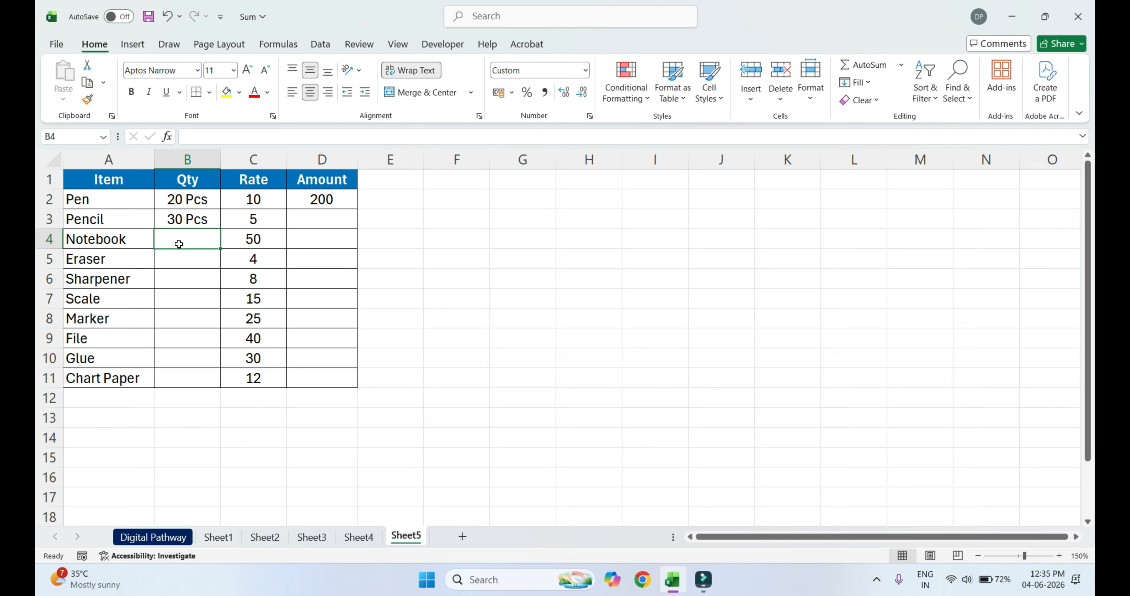
pyautogui.write('15')
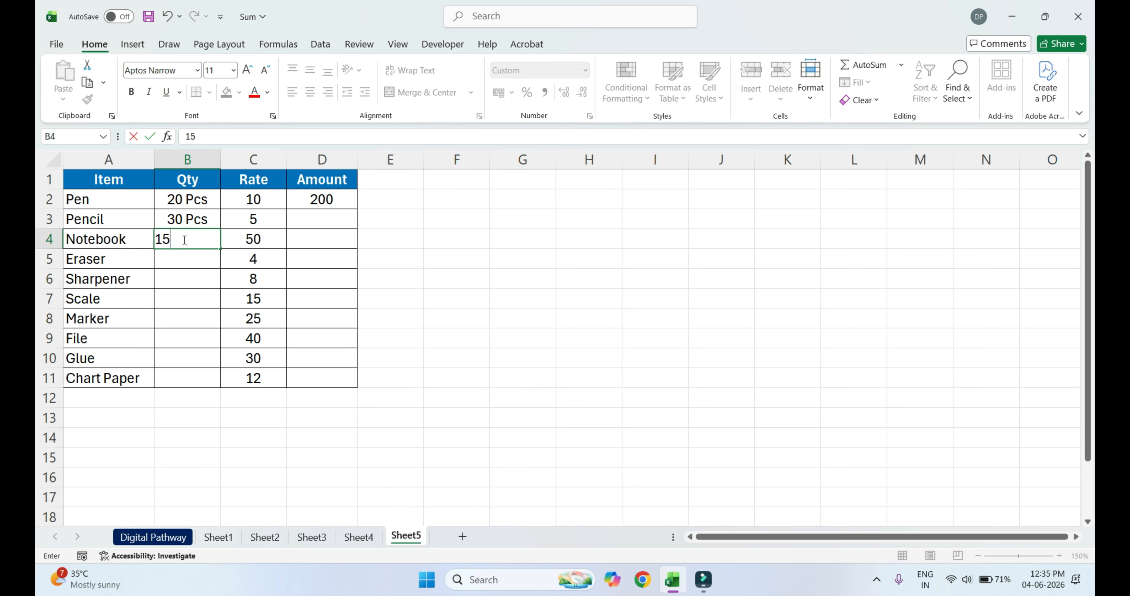
pyautogui.press('Return')
# Enter the quantities 25 for Eraser, 10 for Sharpener and 12 for Scale in B5:B7.
pyautogui.write('25')
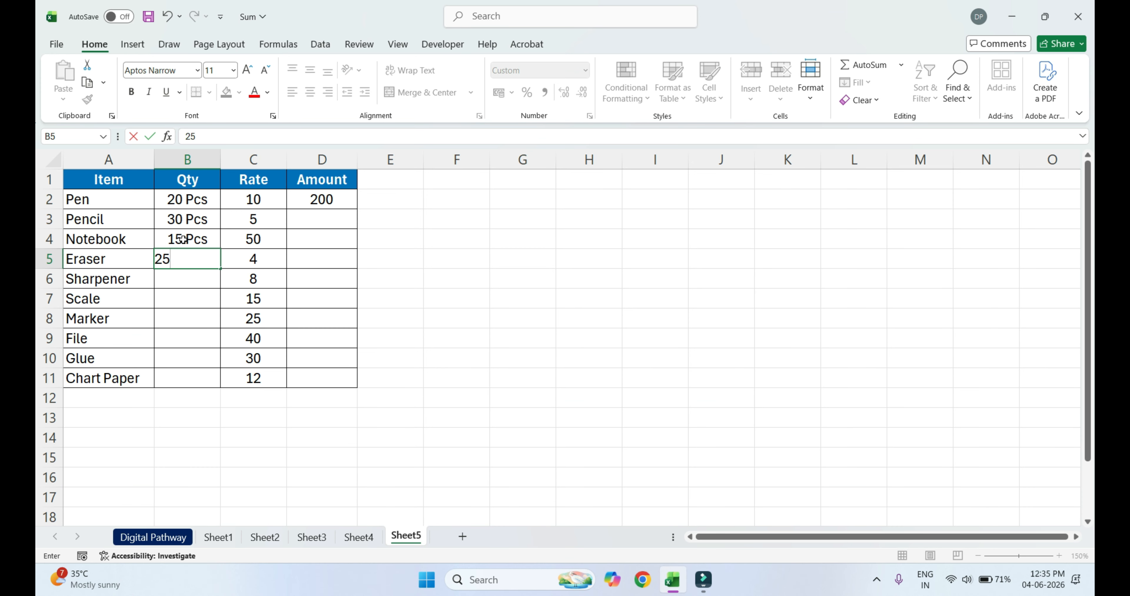
pyautogui.press('Return')
pyautogui.write('19')
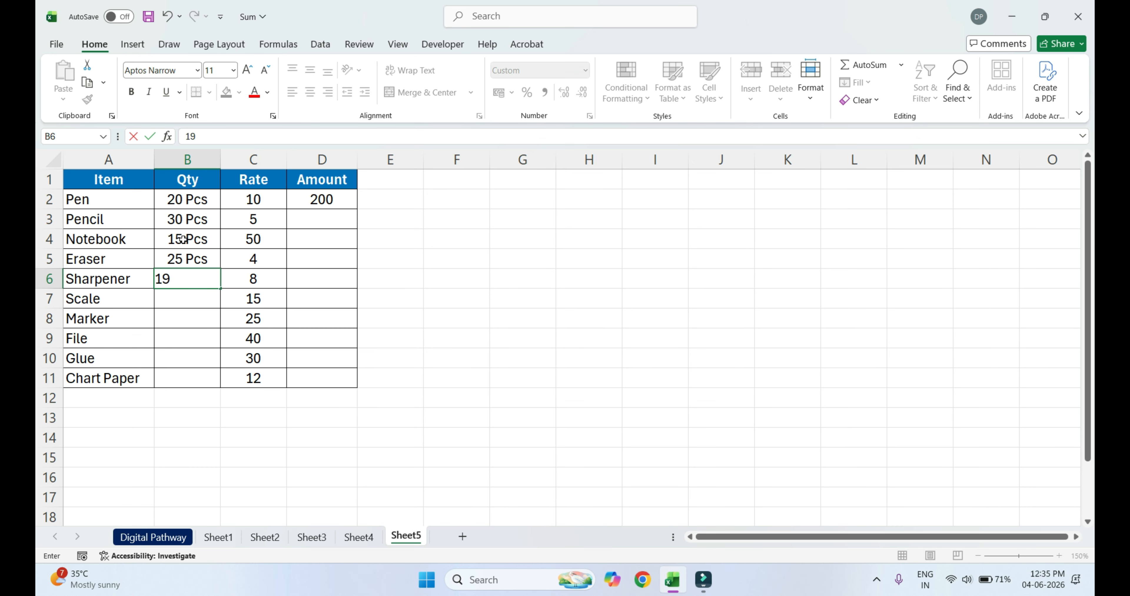
pyautogui.press('BackSpace')
pyautogui.write('0')
pyautogui.press('Return')
pyautogui.write('1')
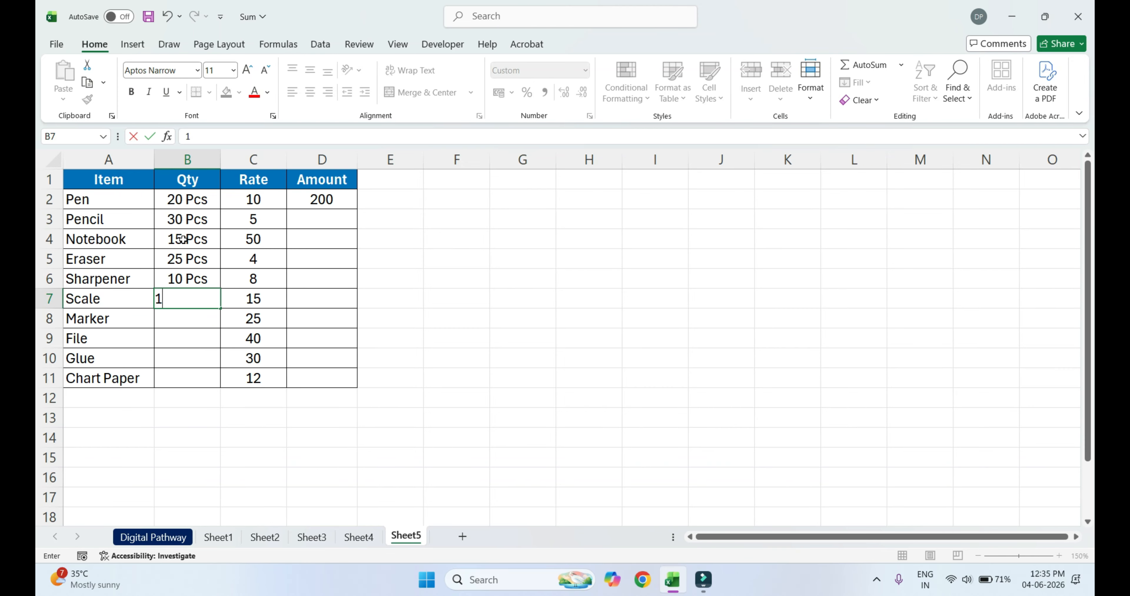
pyautogui.write('2')
pyautogui.press('Return')
# Enter the quantities 8 for Marker, 5 for File, 7 for Glue and 20 for Chart Paper in B8:B11.
pyautogui.write('8')
pyautogui.press('Return')
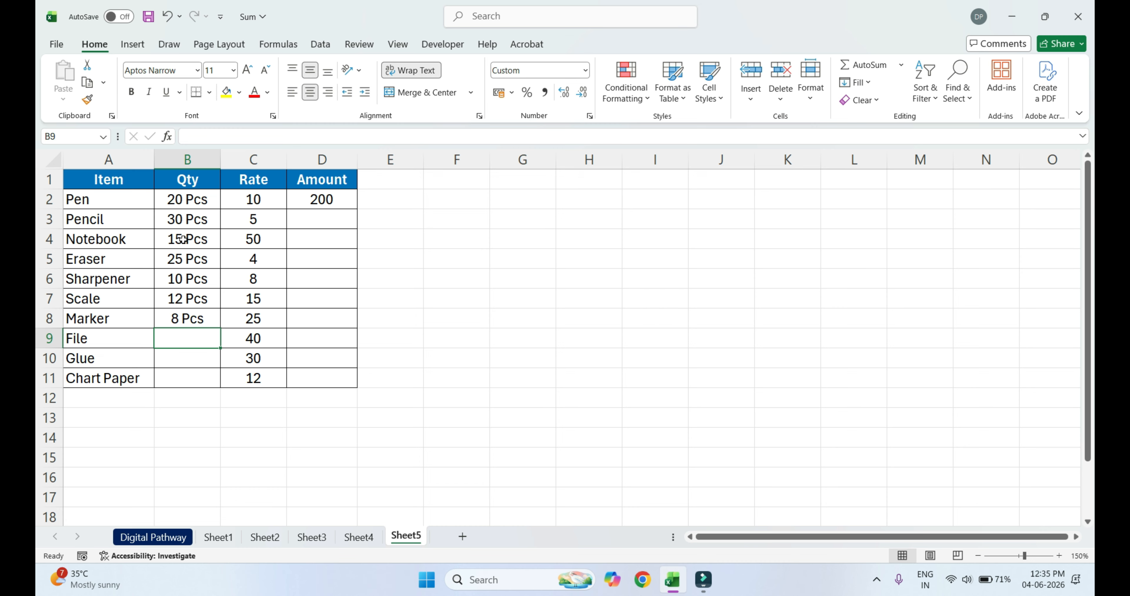
pyautogui.write('5')
pyautogui.press('Return')
pyautogui.write('7')
pyautogui.press('Return')
pyautogui.write('20')
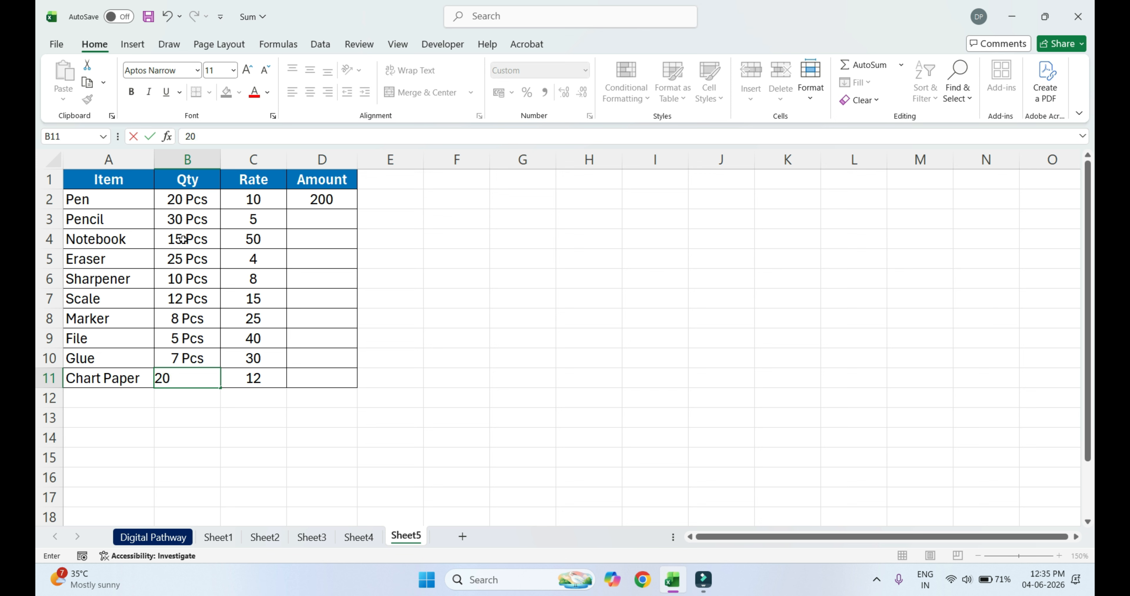
pyautogui.press('Return')
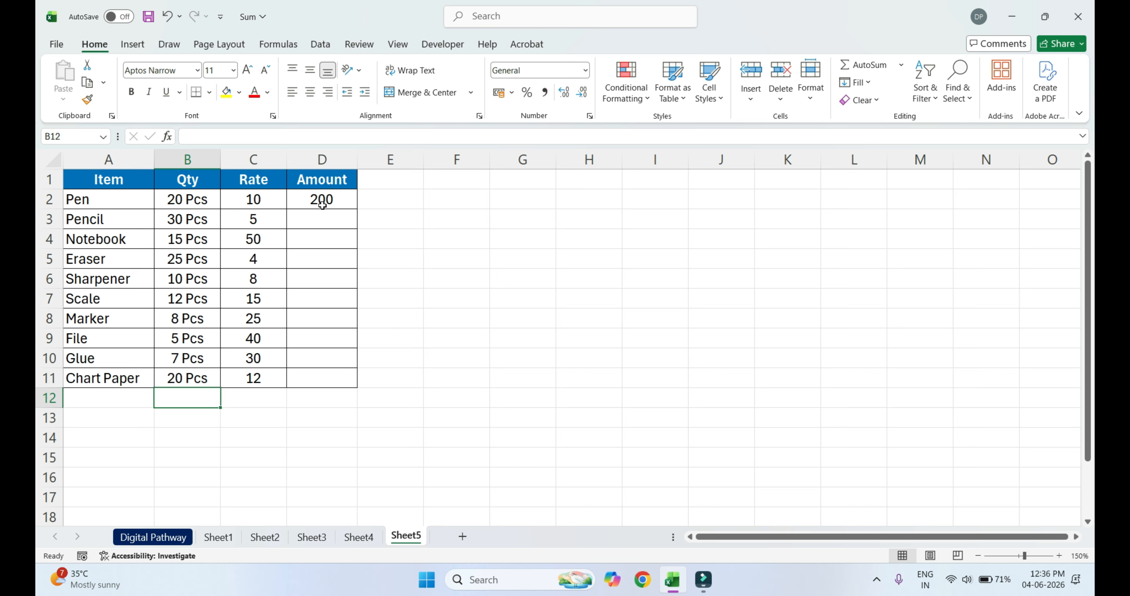
# Review the Pen's Amount formula =B2*C2 in D2 and fill it down through D11 for the remaining items.
pyautogui.click(309, 197)
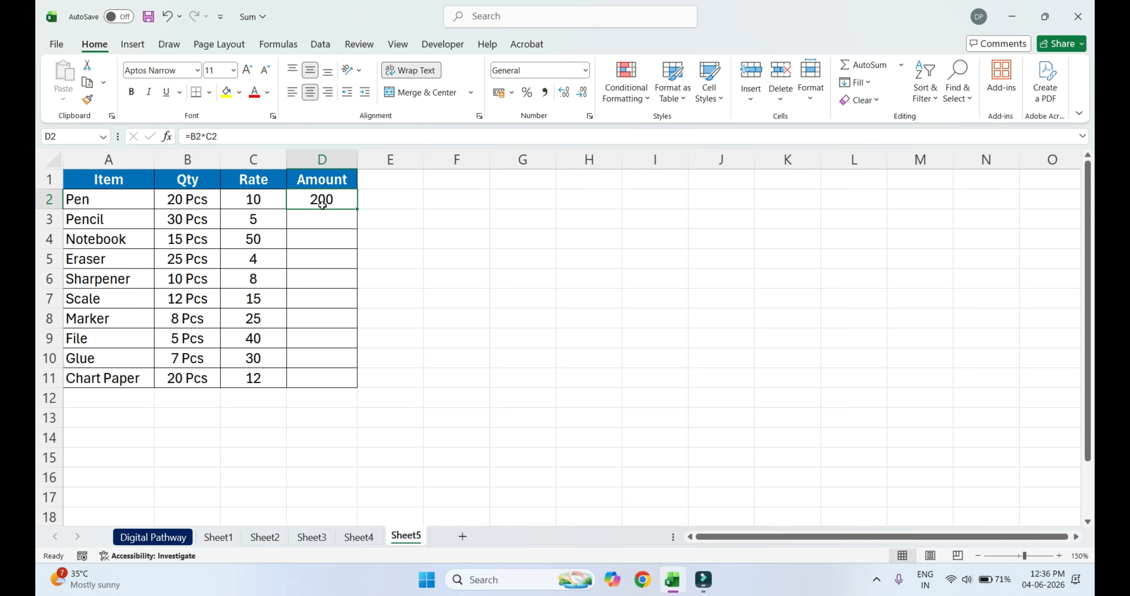
pyautogui.doubleClick(337, 200)
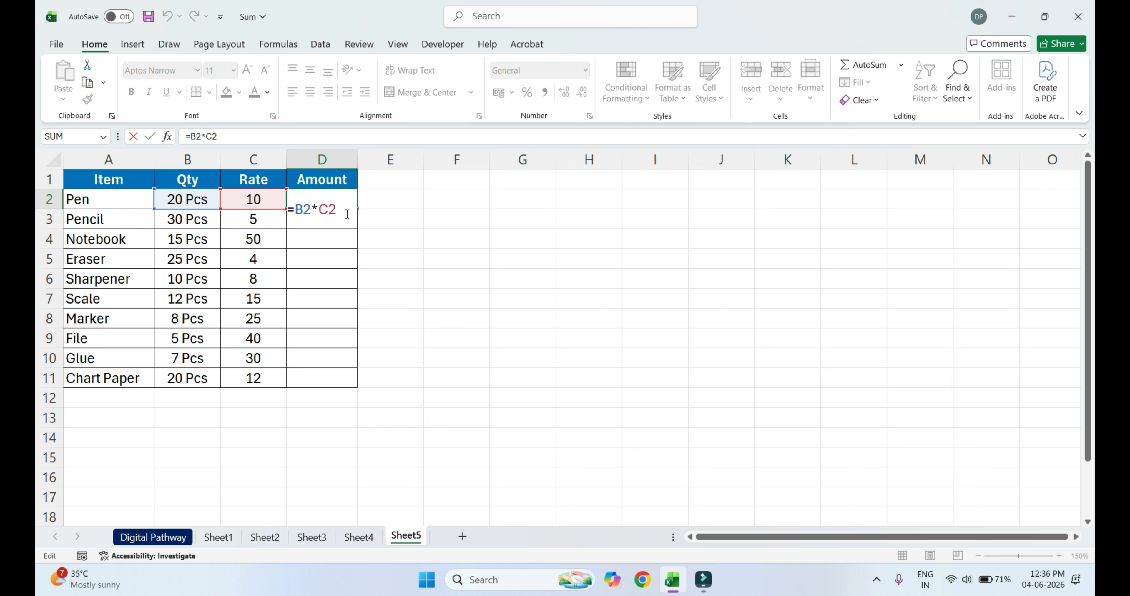
pyautogui.press('Return')
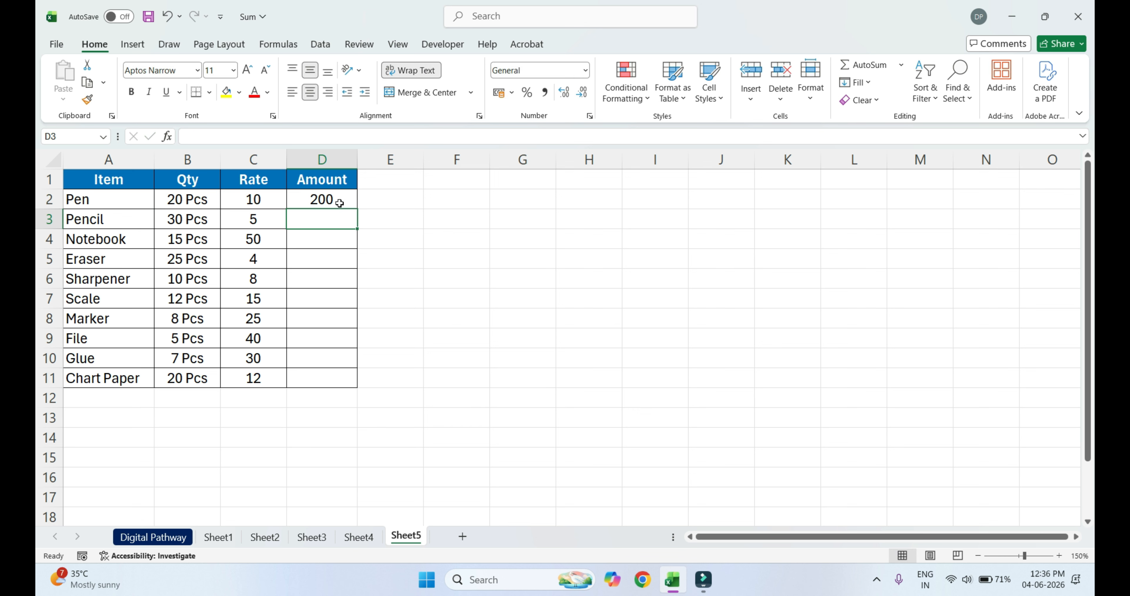
pyautogui.click(347, 198)
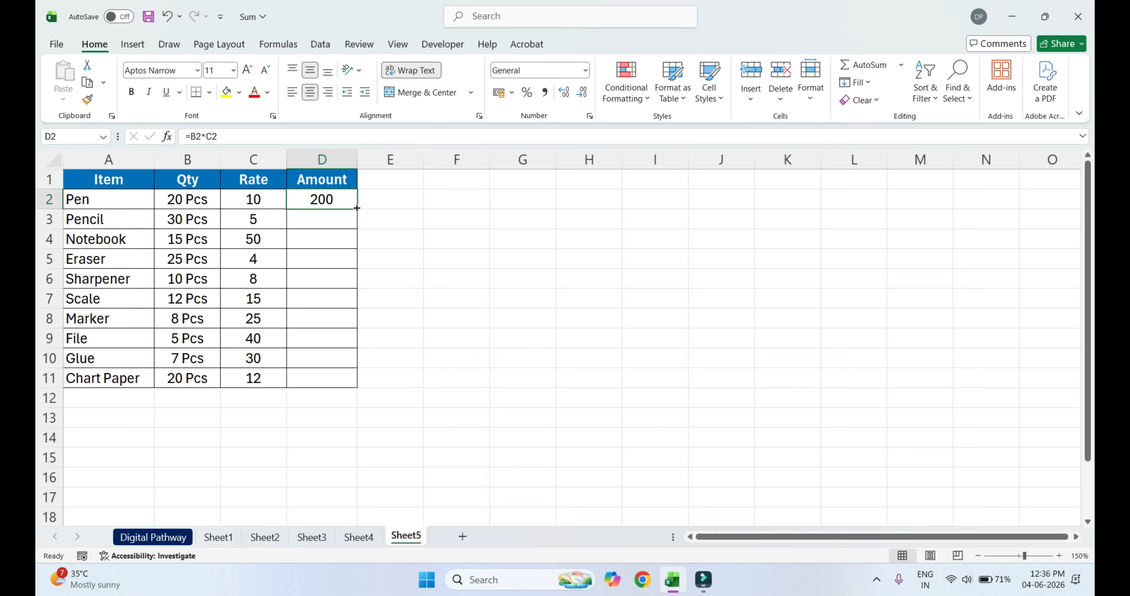
pyautogui.moveTo(356, 208); pyautogui.dragTo(339, 382)
pyautogui.click(426, 215)
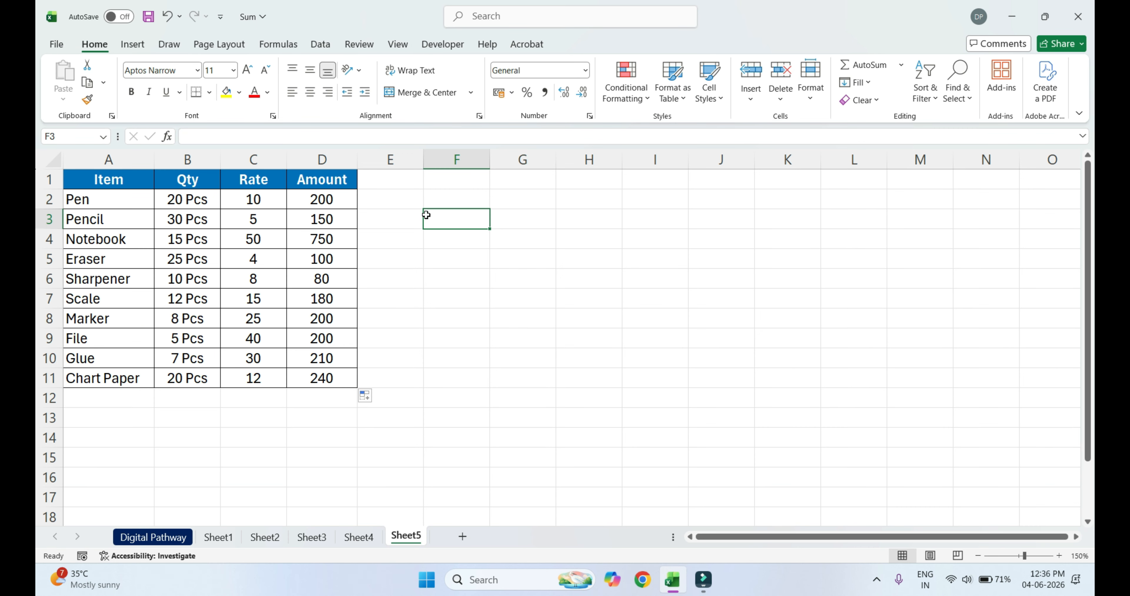